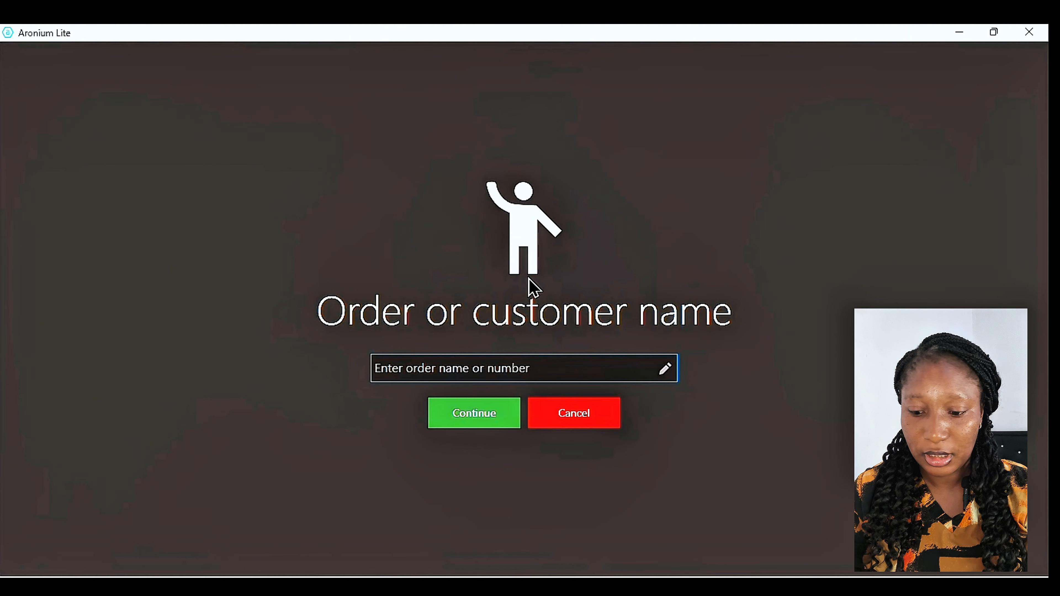
Dismiss the order name prompt and open the product list in the management area.
key("Escape")
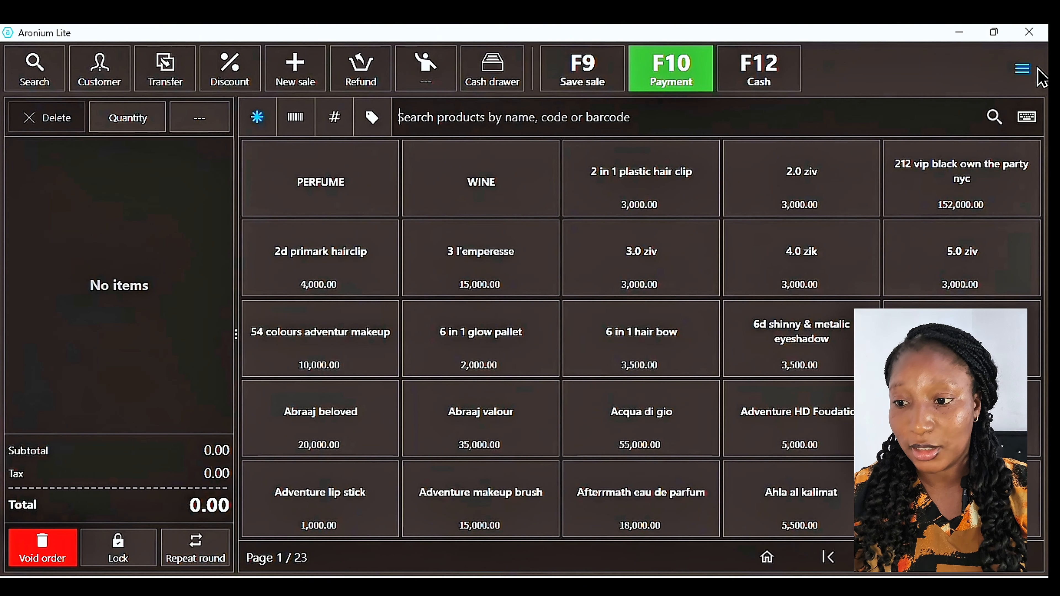
left_click(1027, 70)
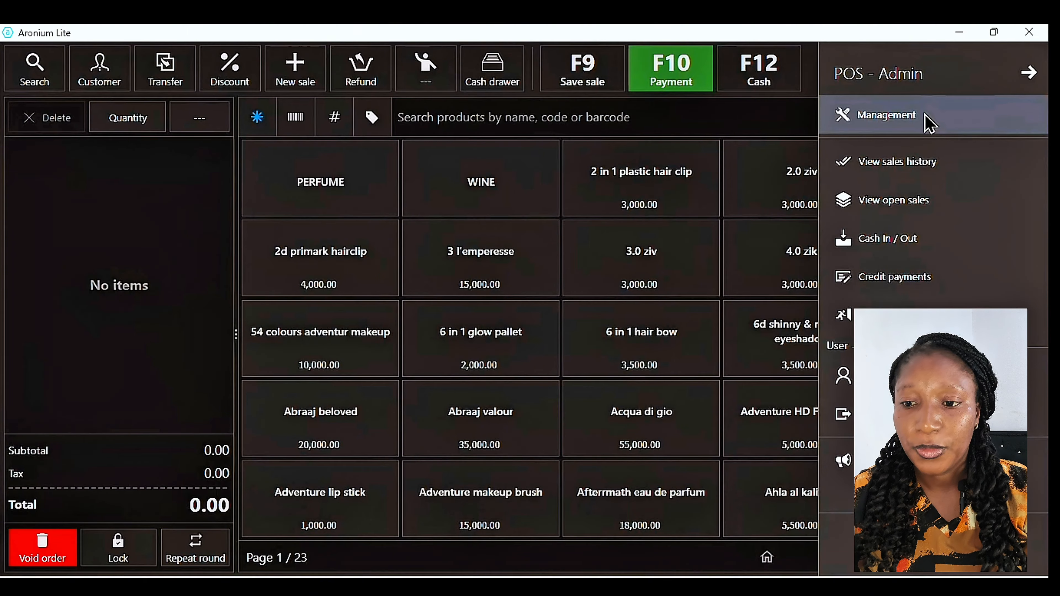
left_click(929, 123)
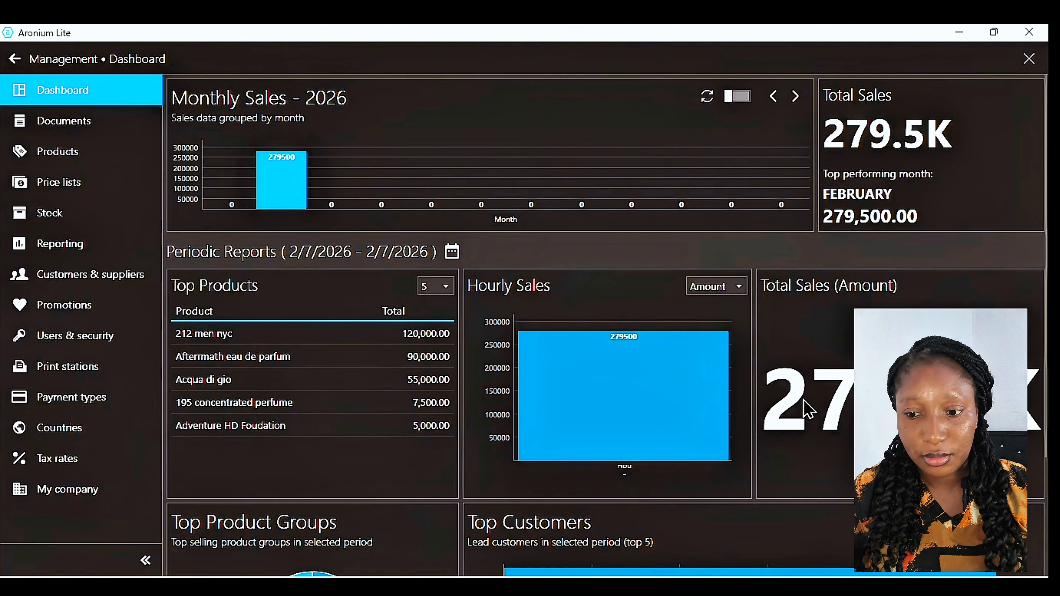
scroll(806, 407, "down", 3)
scroll(807, 408, "up", 3)
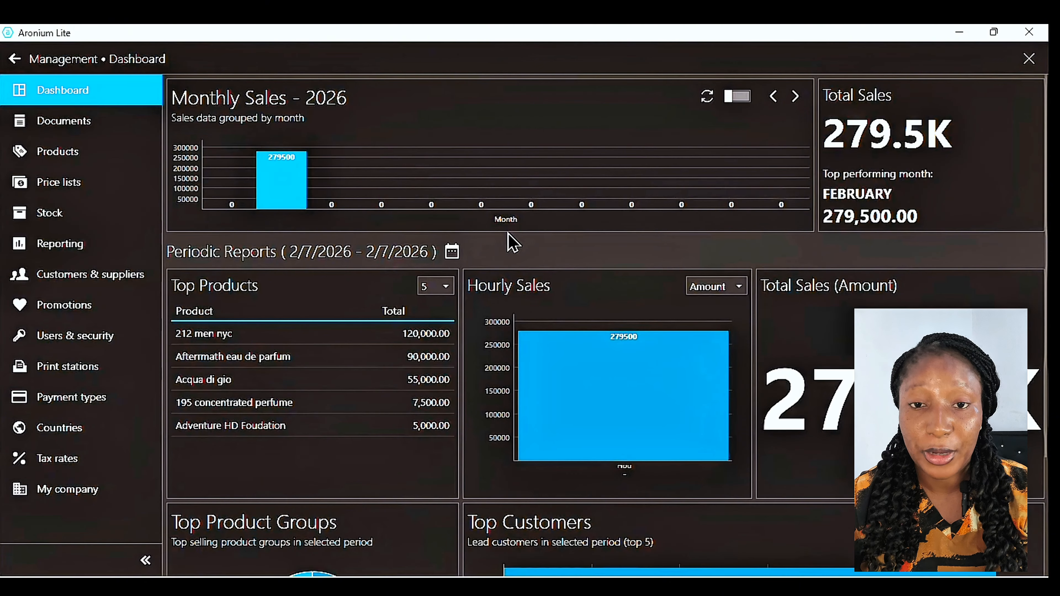
left_click(60, 162)
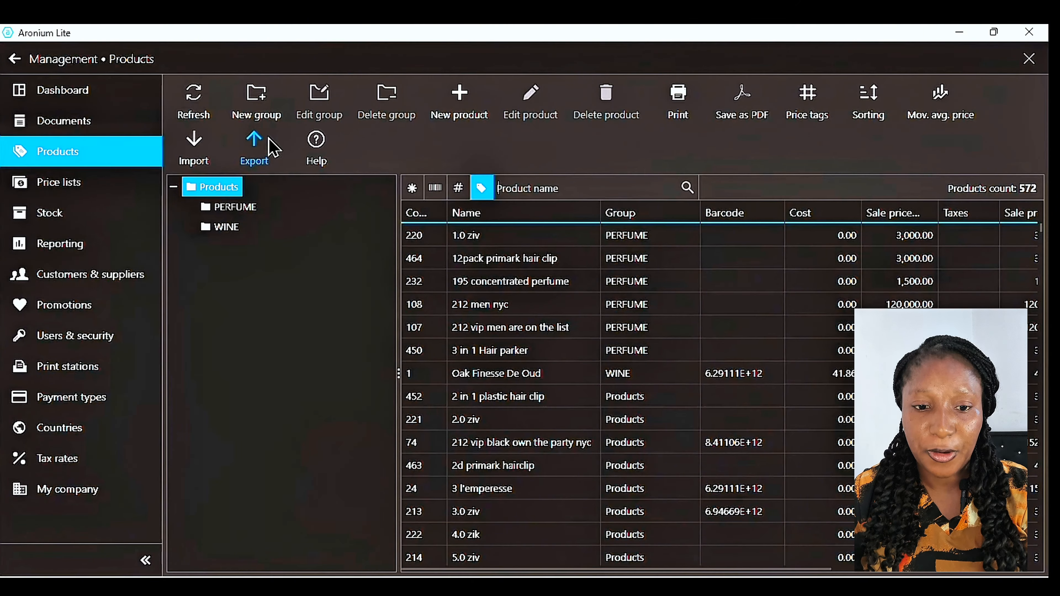
Create a new product group named DRINKS under Products and save it.
left_click(266, 111)
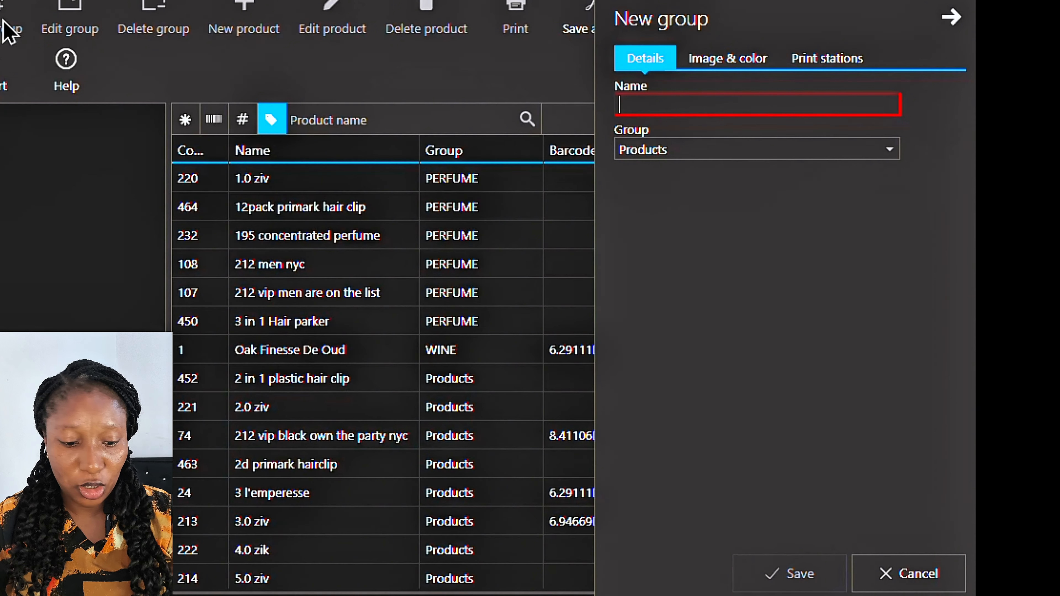
type("DRIN")
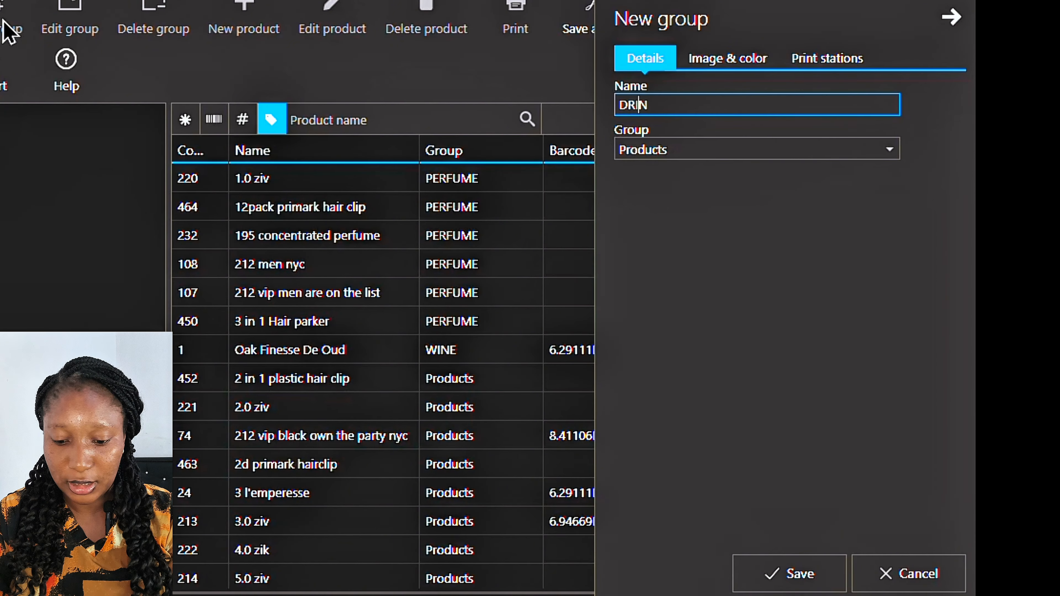
type("KS")
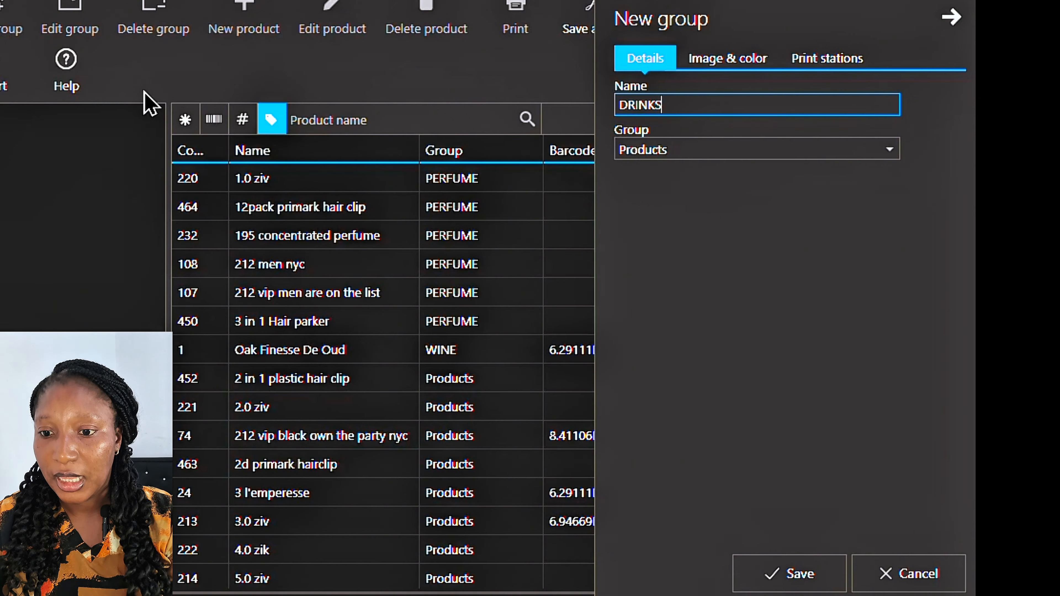
left_click(742, 58)
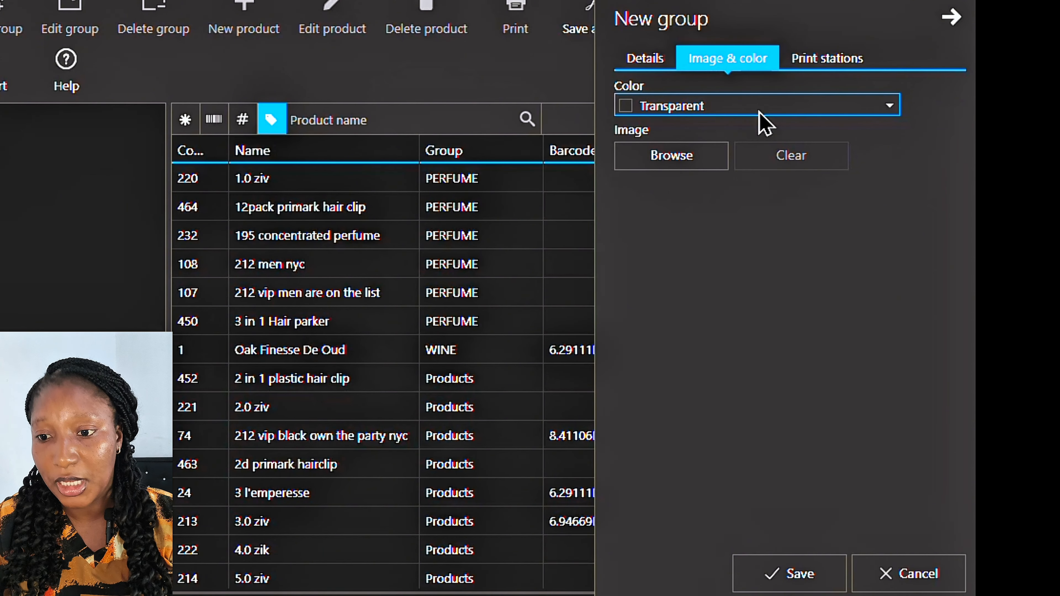
left_click(819, 63)
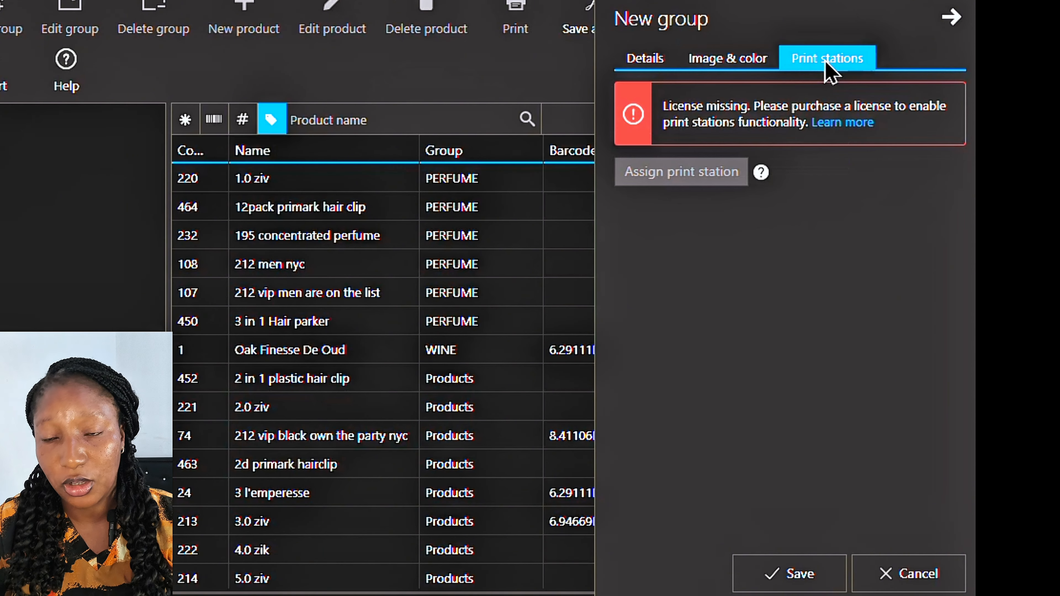
left_click(658, 63)
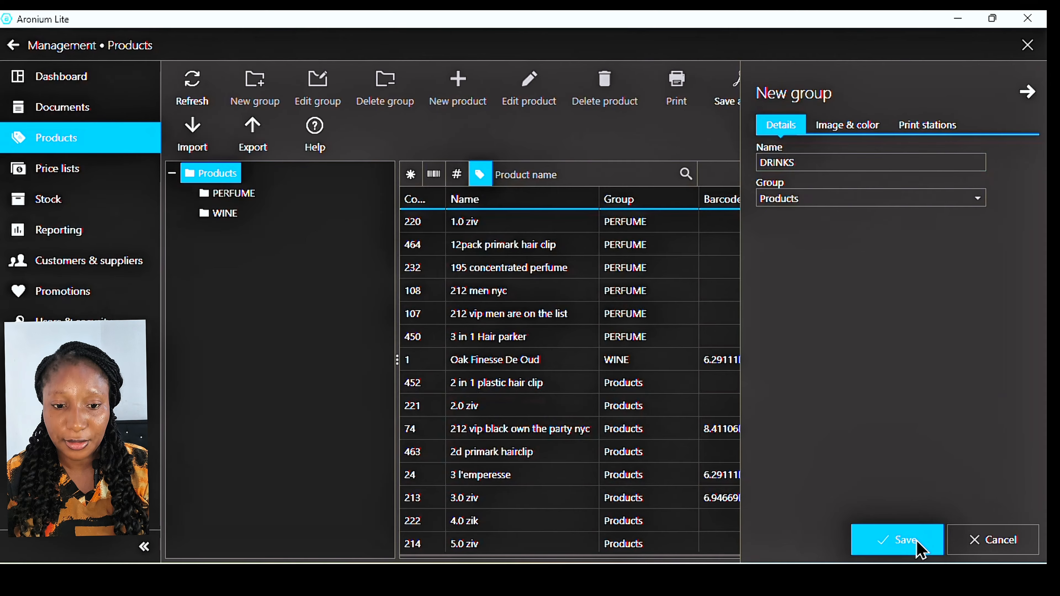
left_click(813, 578)
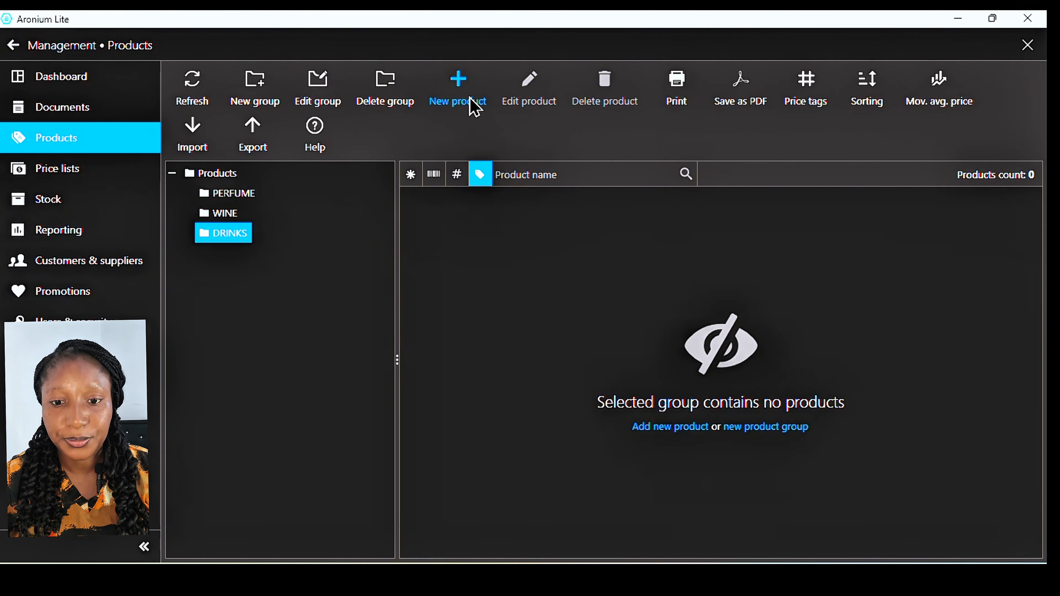
Start a new product in the DRINKS group and name it Coke.
left_click(474, 109)
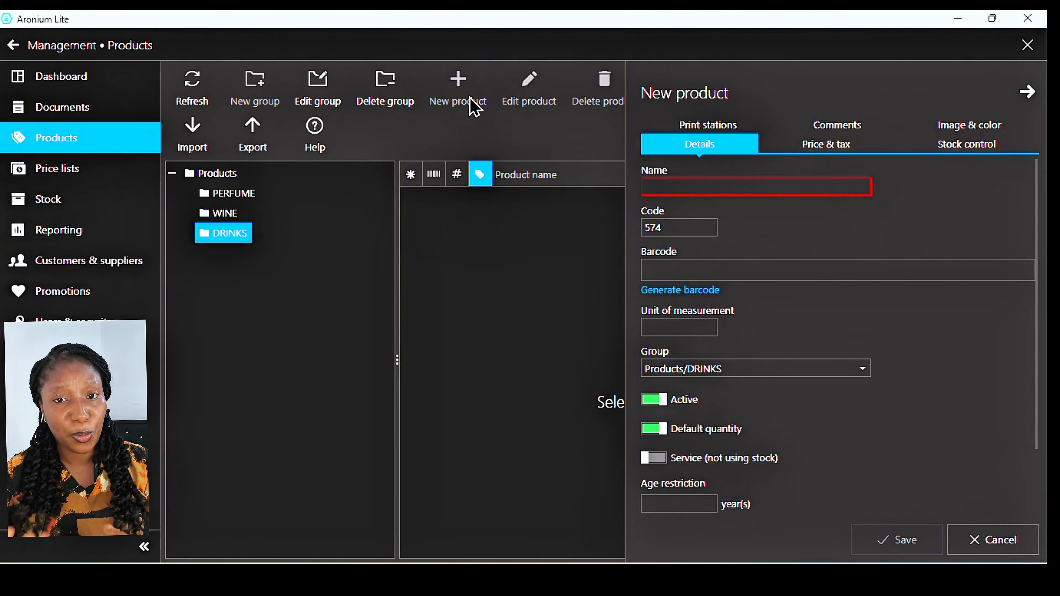
type("Coke")
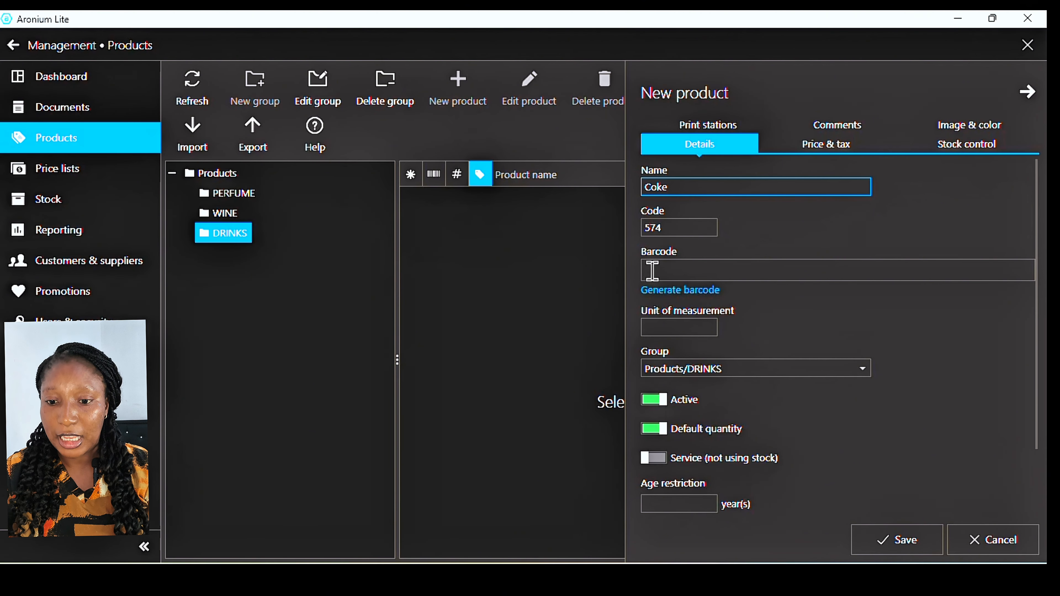
left_click(683, 232)
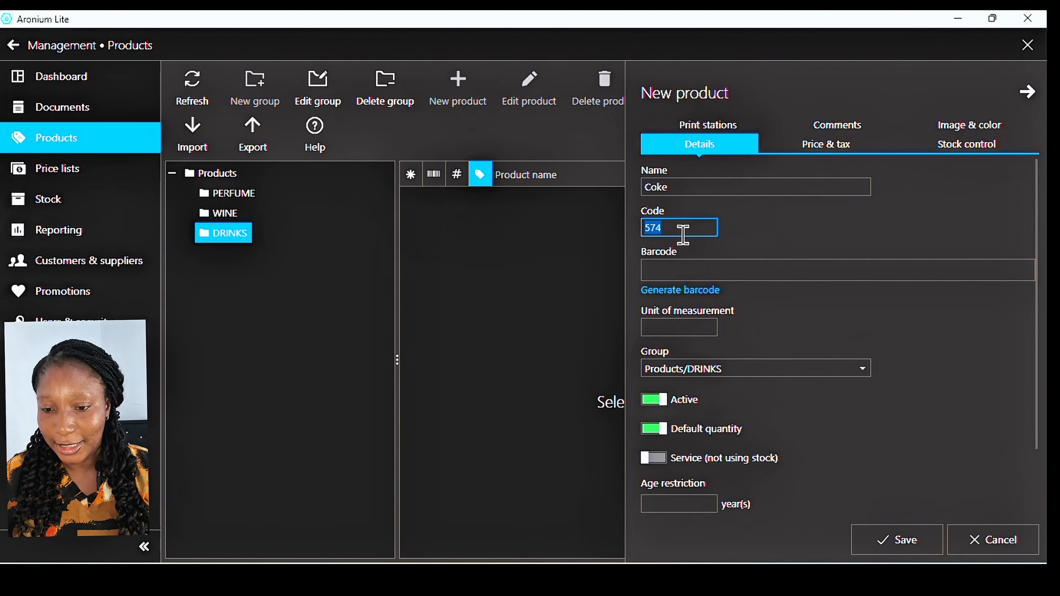
left_click(702, 266)
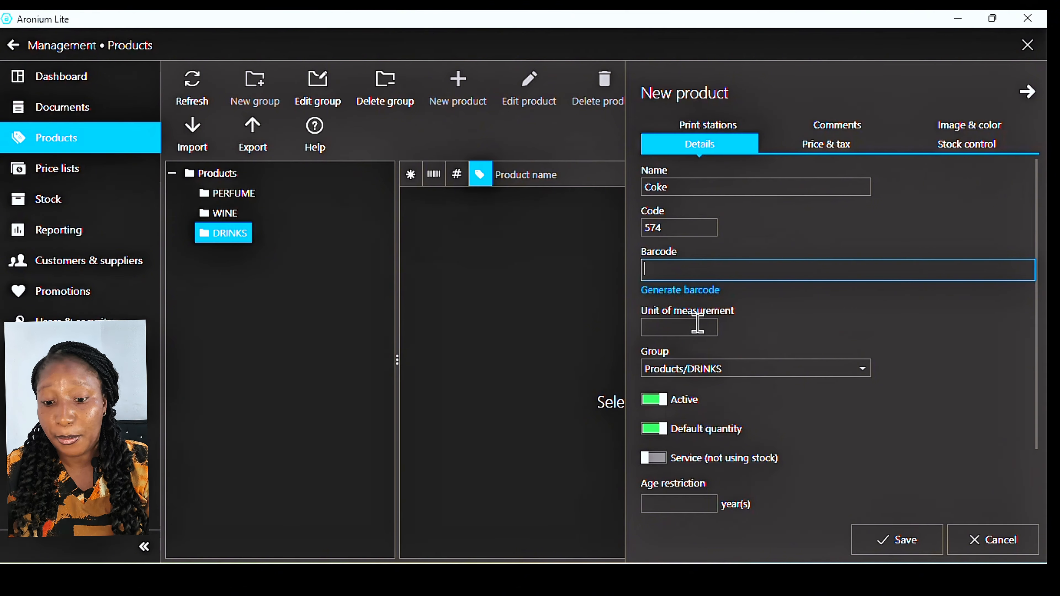
type("Bottles")
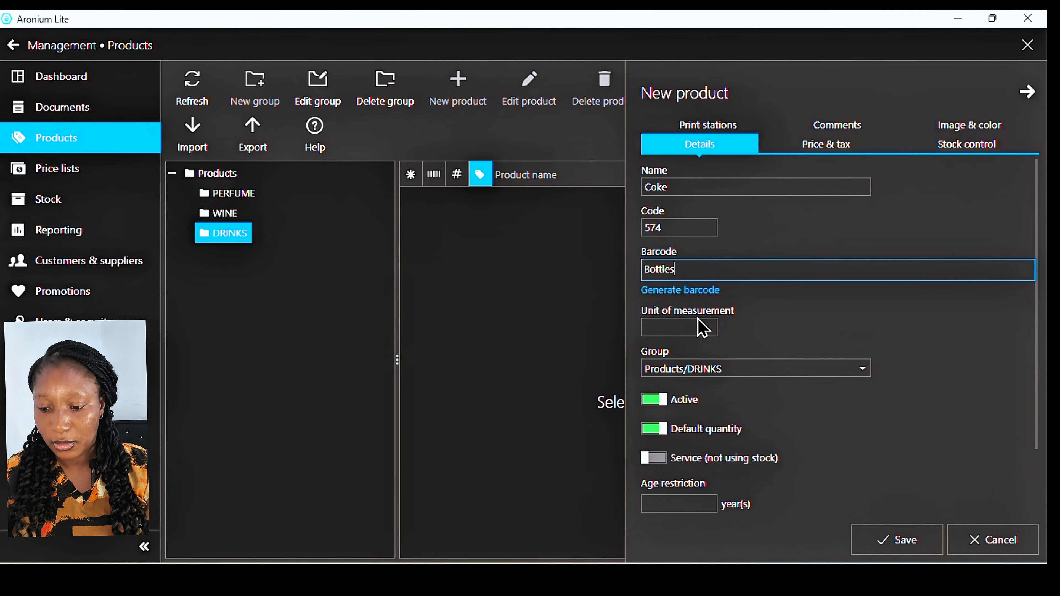
key("BackSpace")
key("BackSpace")
key("BackSpace")
key("BackSpace")
key("BackSpace")
key("BackSpace")
key("BackSpace")
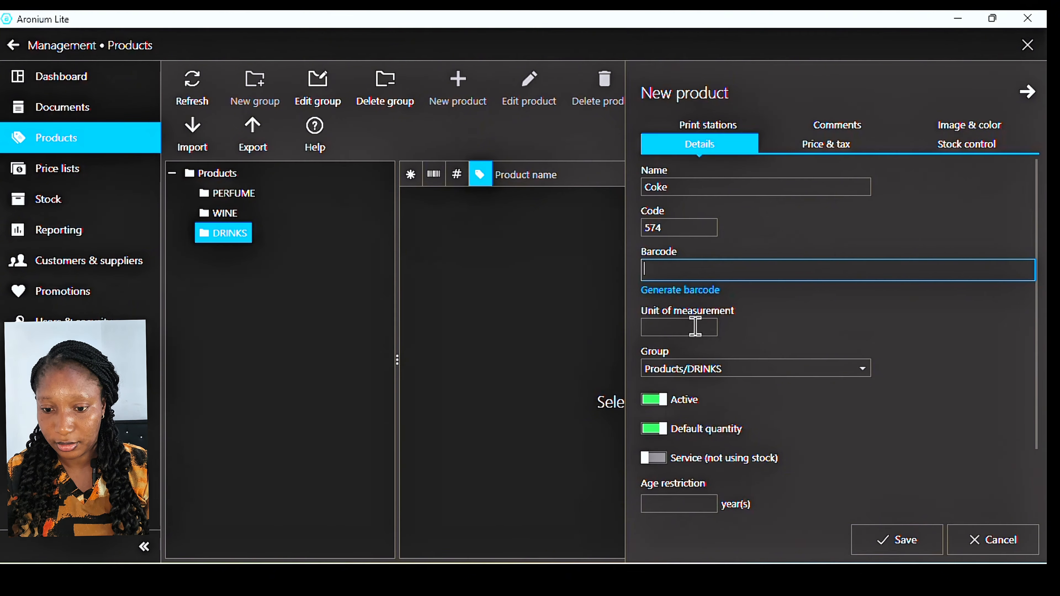
Set the product's unit of measurement to bottles and choose Products/DRINKS as its group.
left_click(695, 326)
type("bottles")
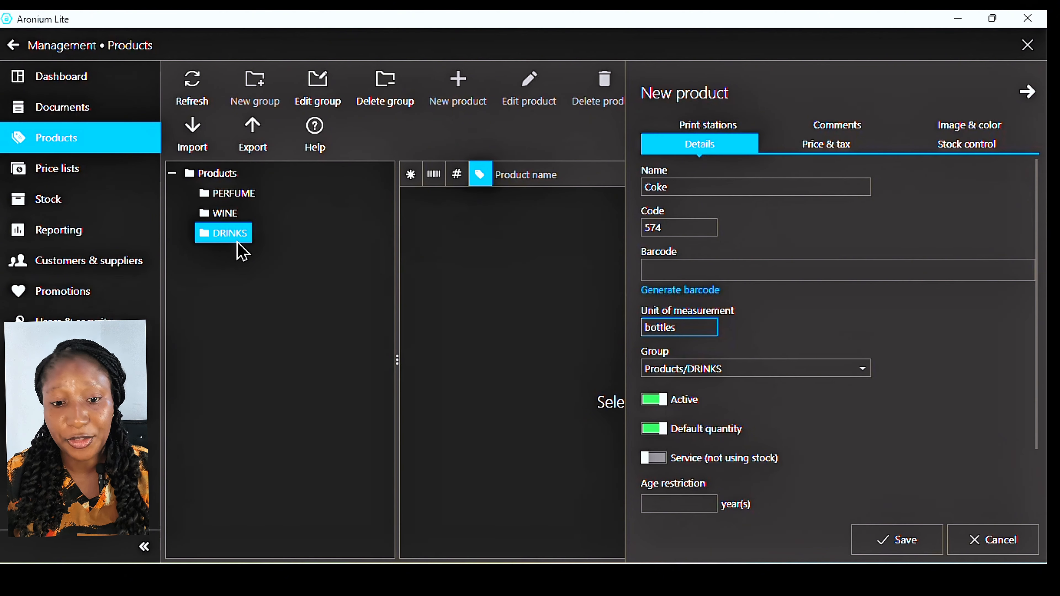
left_click(743, 368)
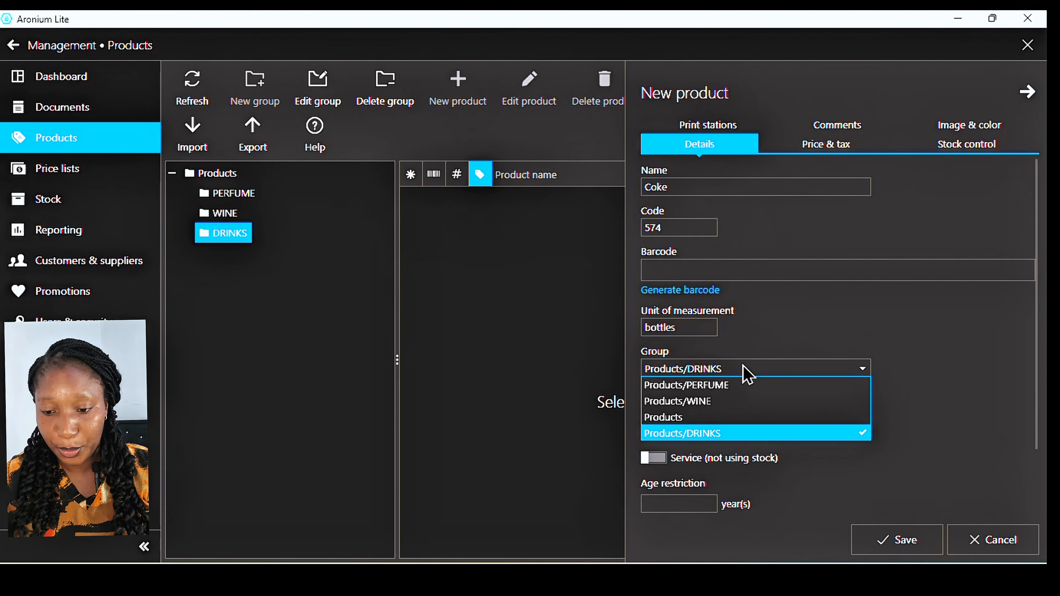
left_click(747, 437)
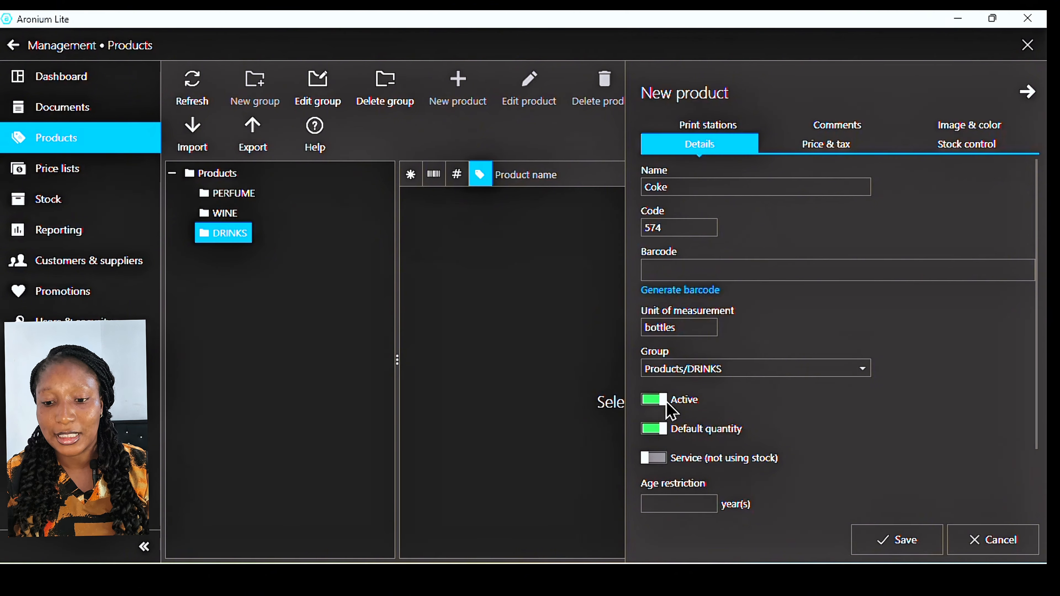
Switch the Active, Default quantity and Service (not using stock) options and return each one to its original setting.
left_click(671, 411)
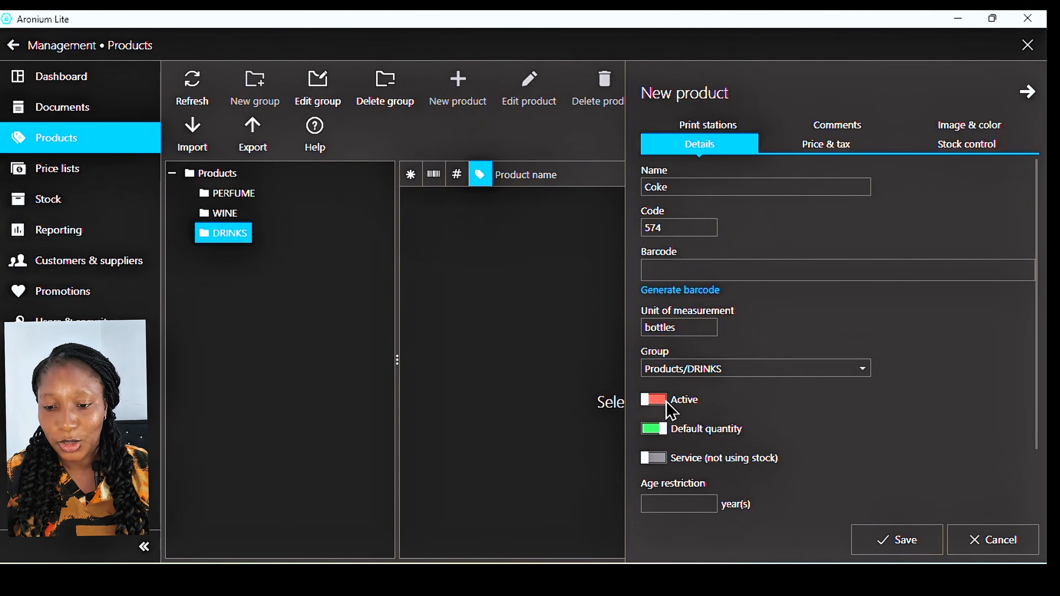
left_click(670, 411)
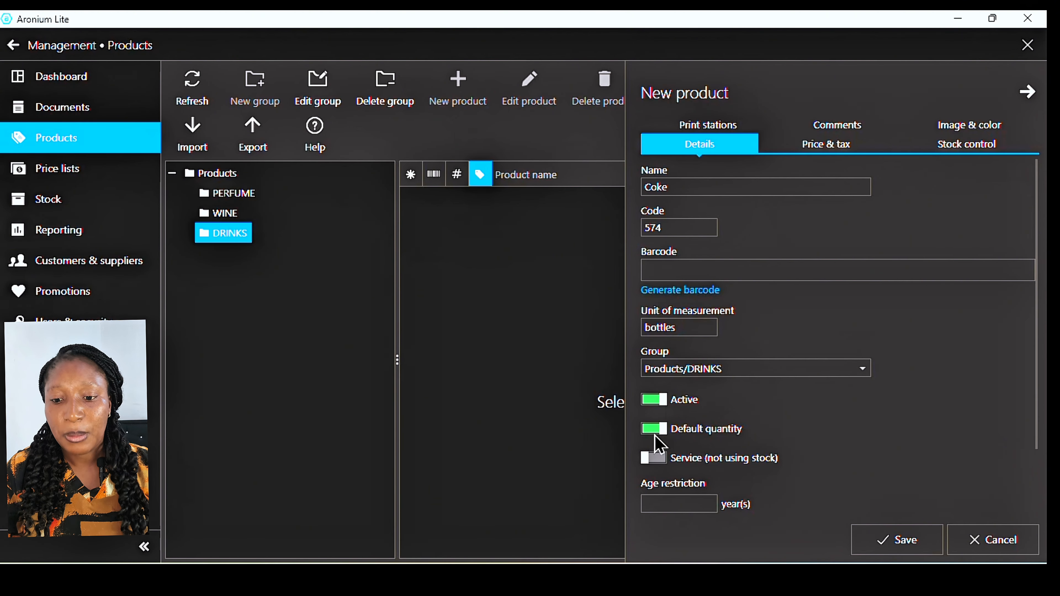
left_click(657, 434)
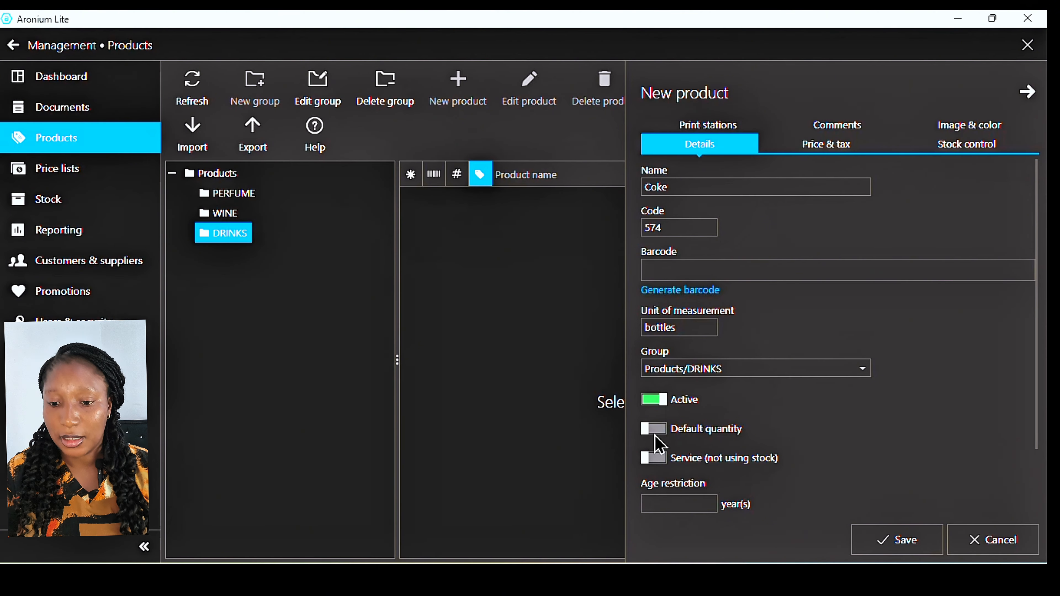
left_click(657, 434)
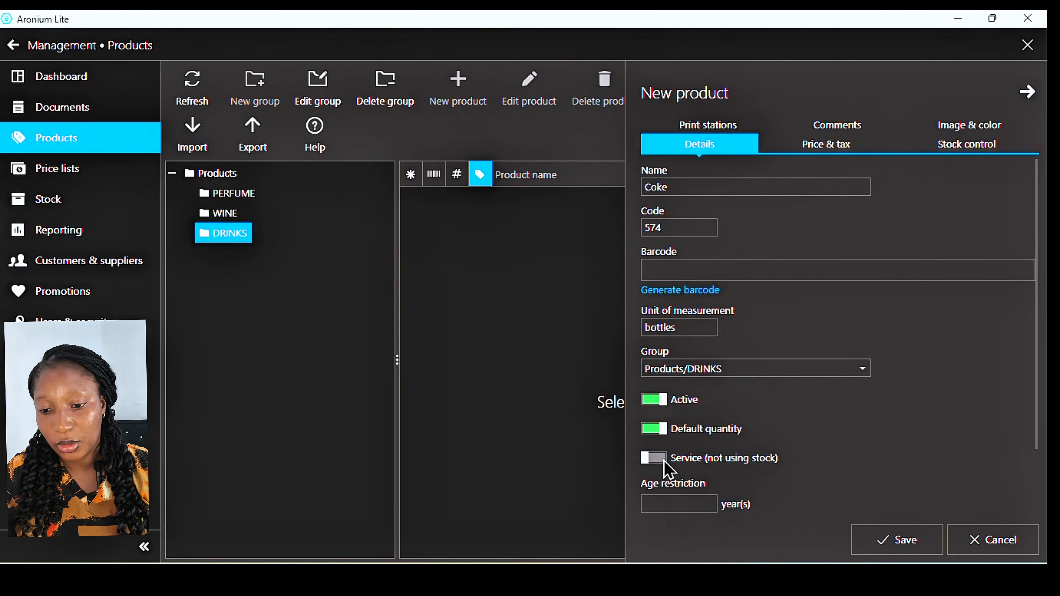
left_click(668, 470)
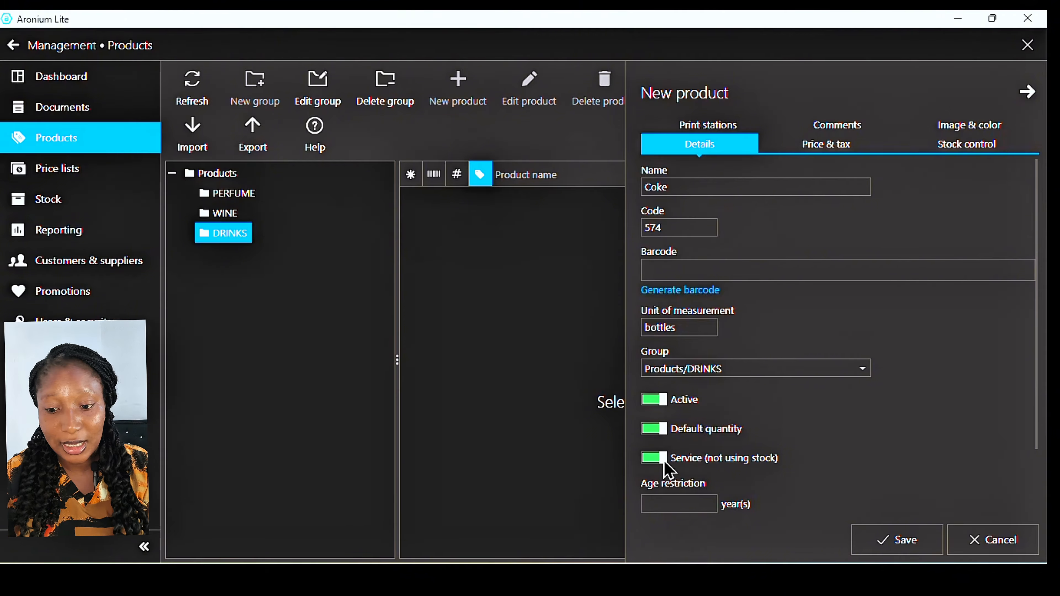
left_click(665, 463)
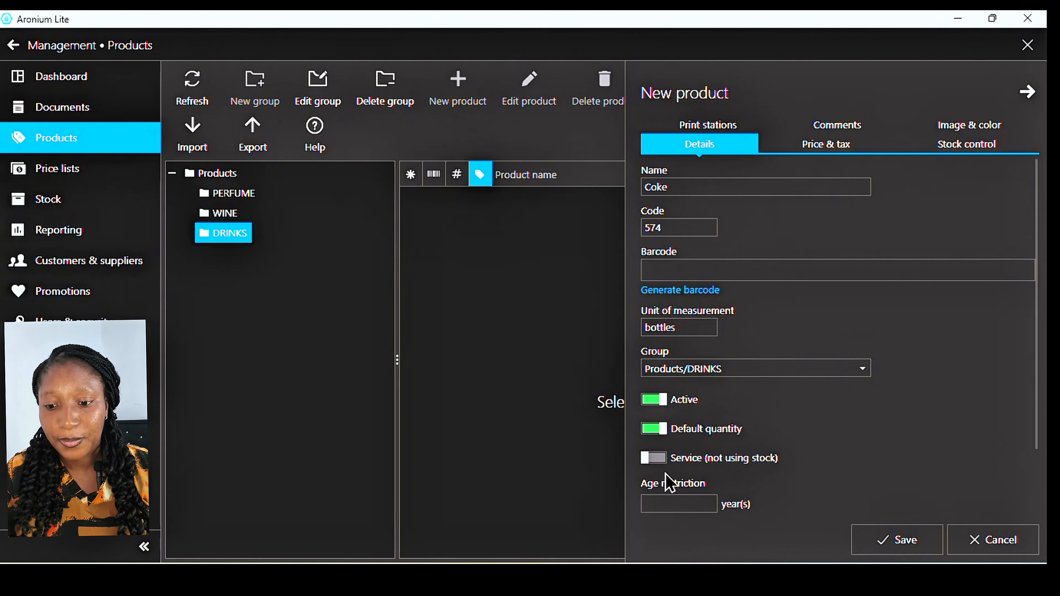
left_click(680, 510)
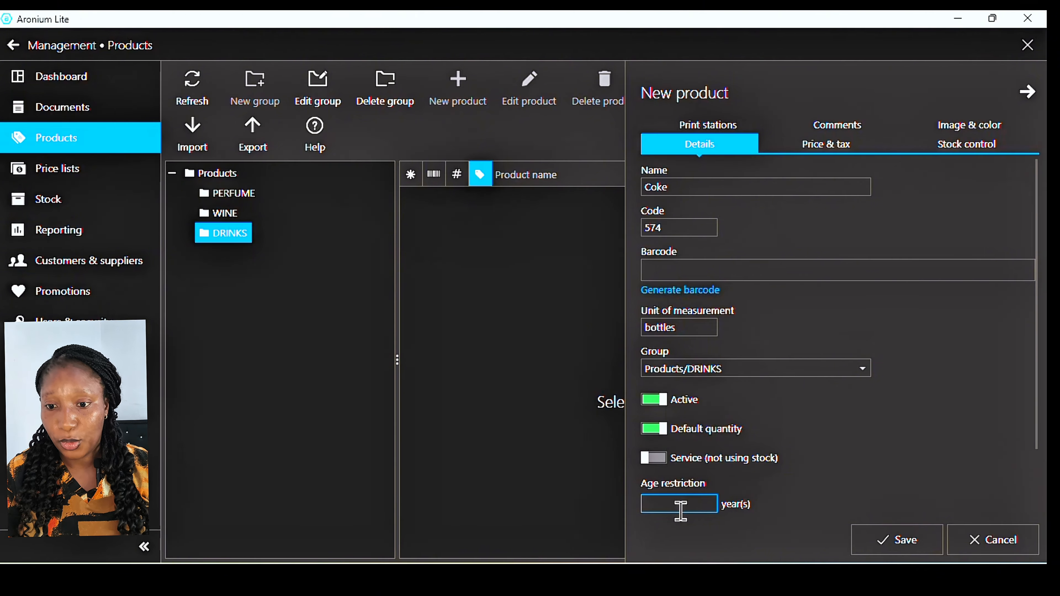
In the product's price and tax settings, remove the vat 7.5% tax and add it back.
left_click(832, 161)
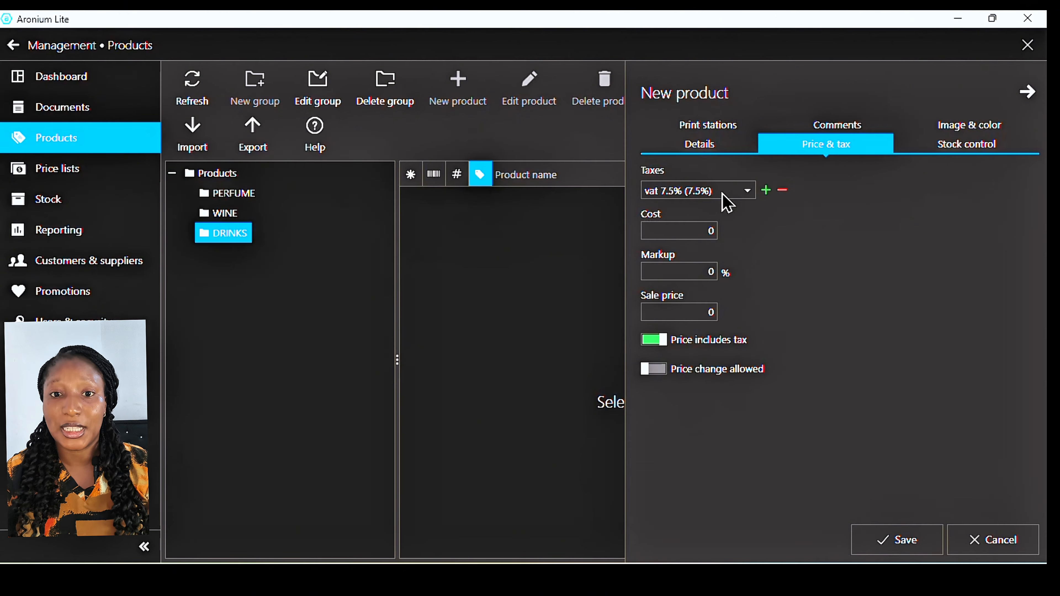
left_click(749, 193)
left_click(750, 192)
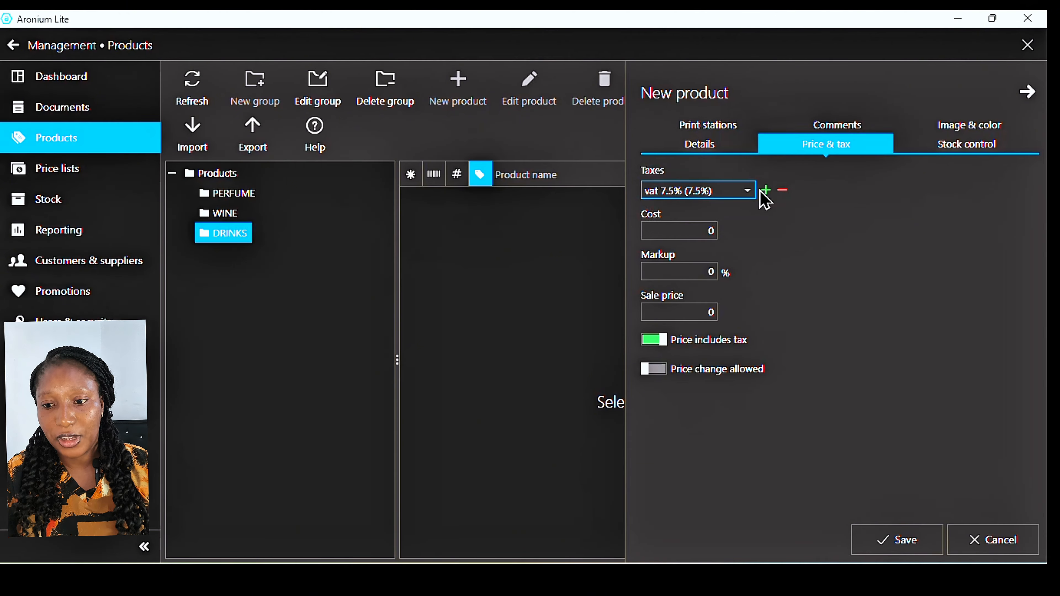
left_click(779, 191)
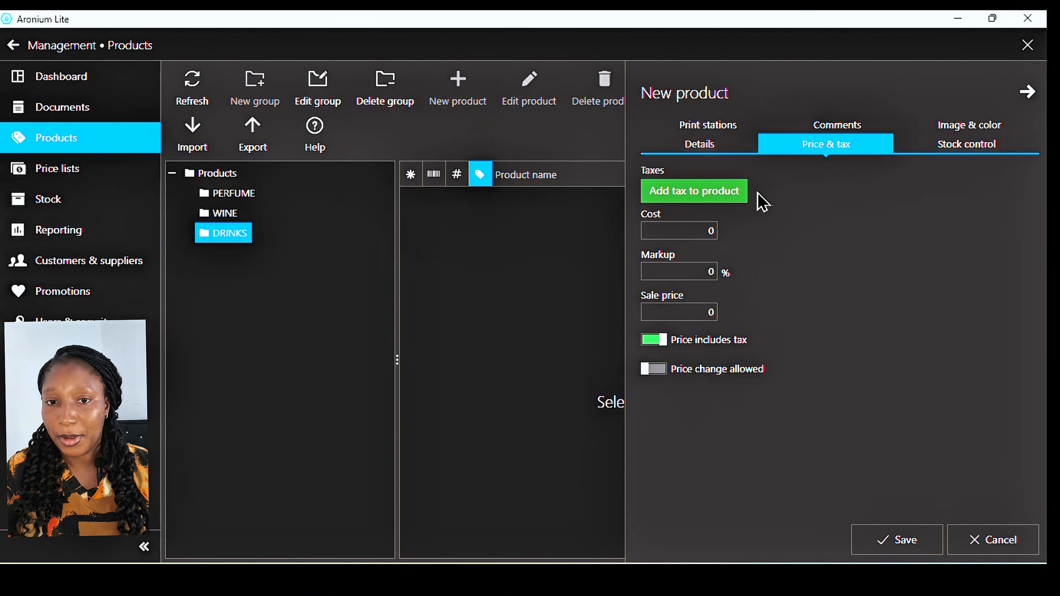
left_click(719, 199)
Set the product's cost to 350 and its markup to 10%.
left_click(697, 227)
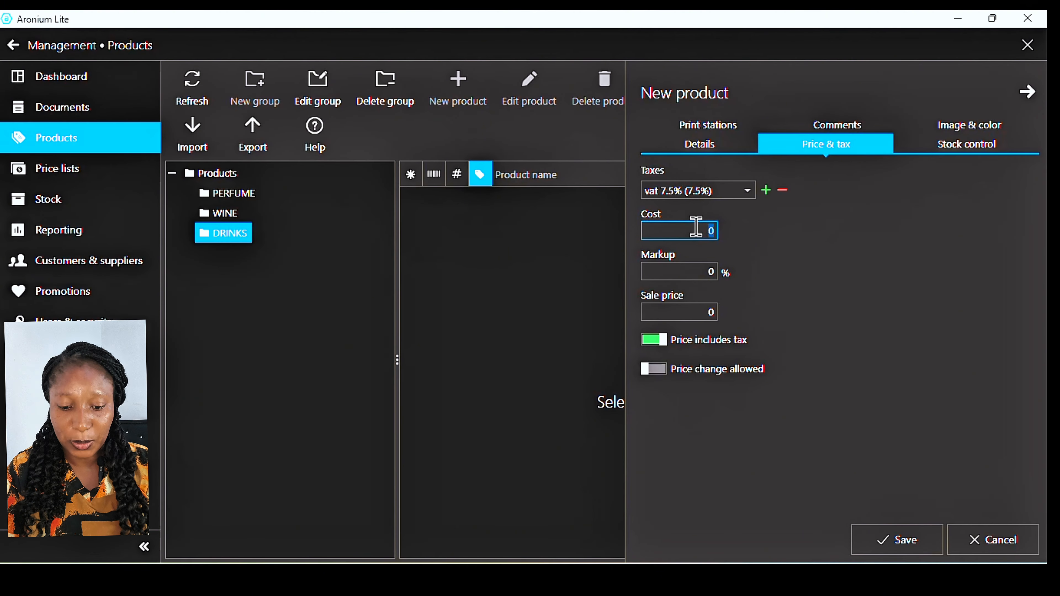
type("350")
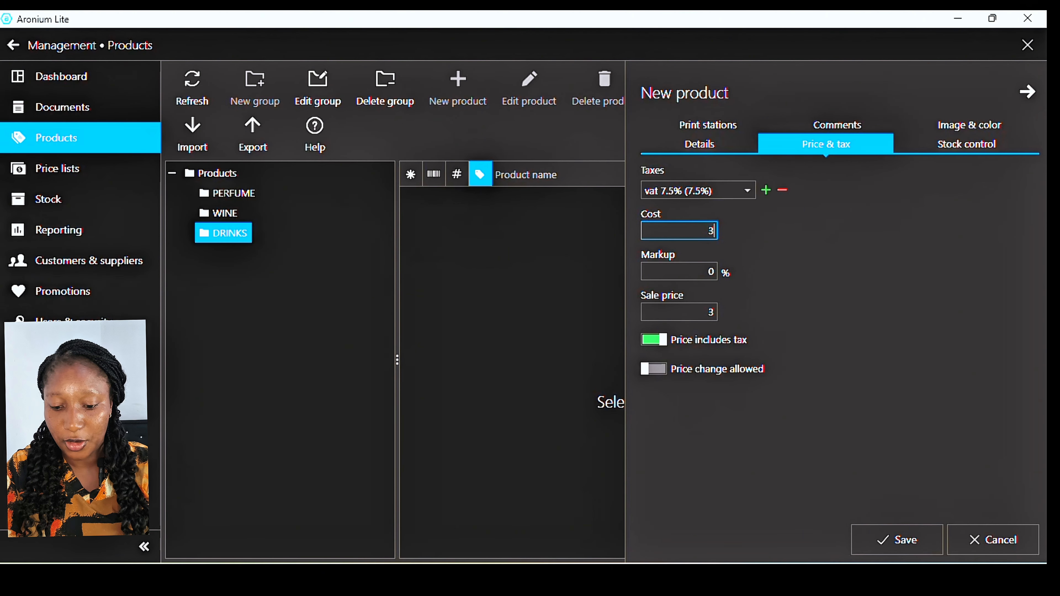
left_click(706, 272)
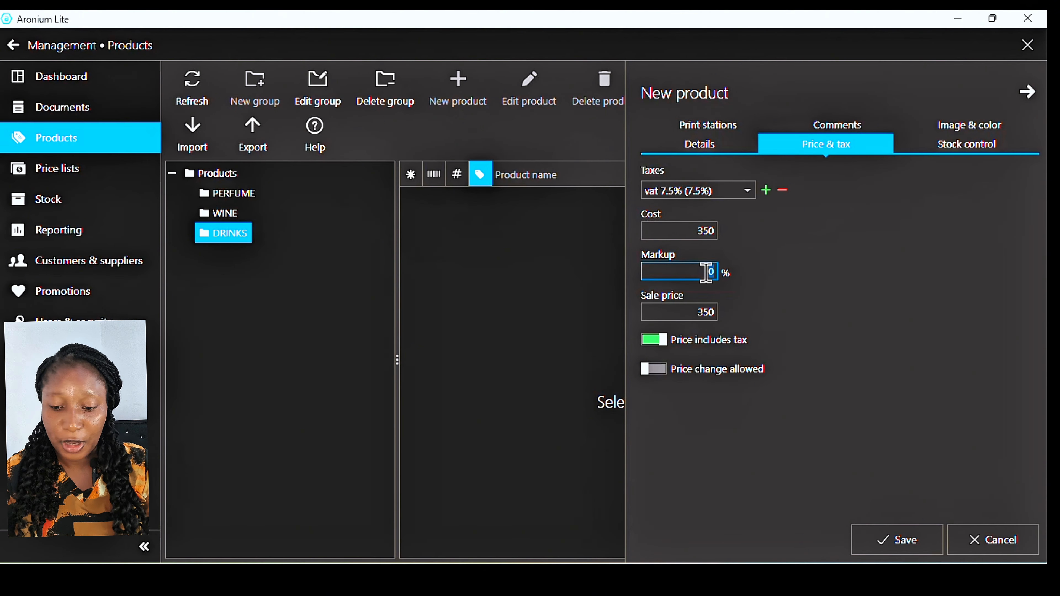
type("10")
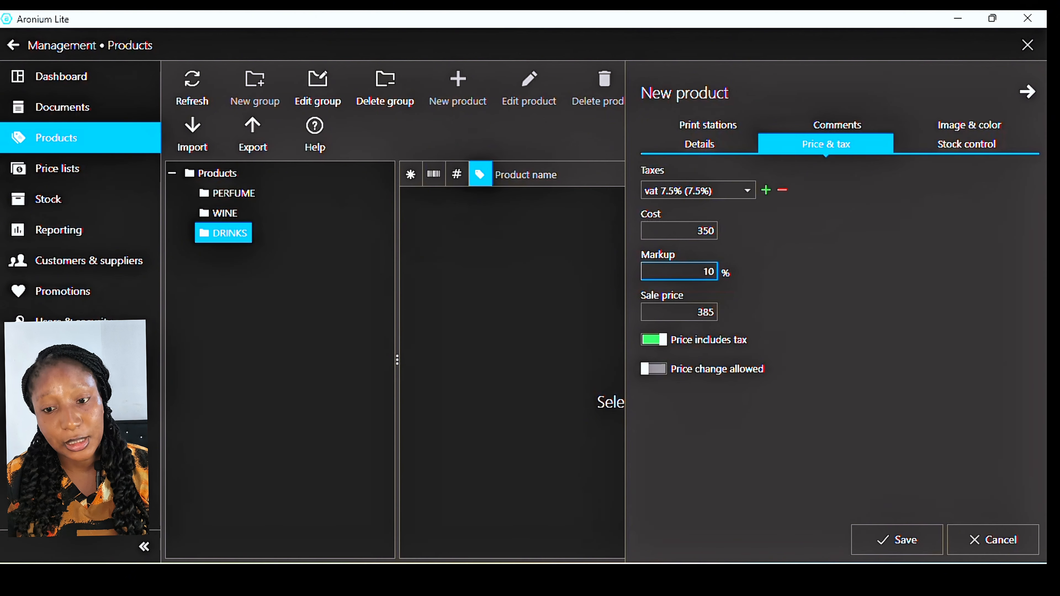
Set the product's markup to 20%, and replace it with 25%.
key("BackSpace")
key("BackSpace")
type("20")
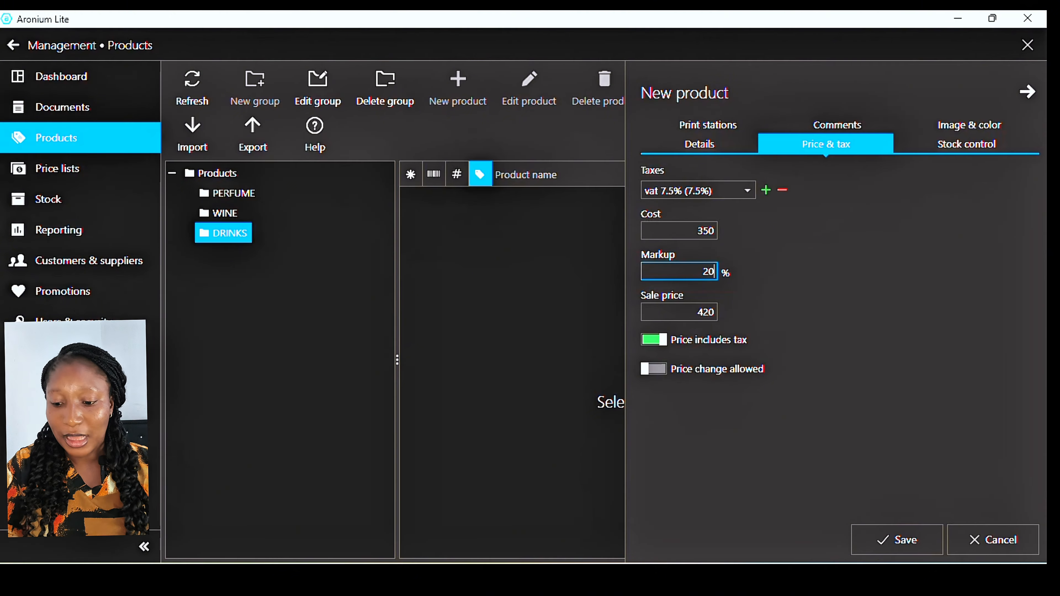
key("BackSpace")
key("BackSpace")
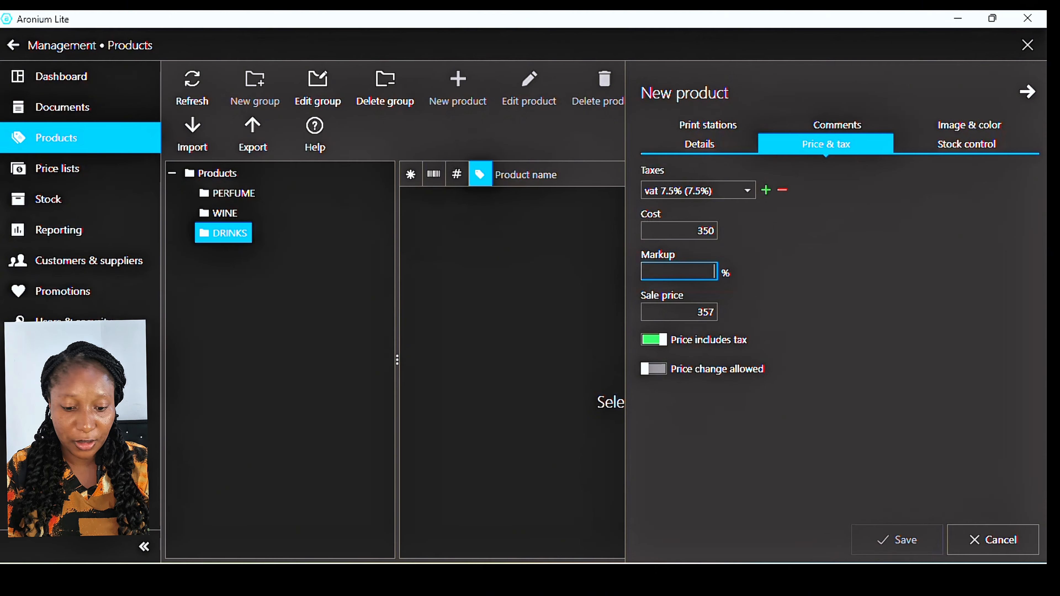
type("25")
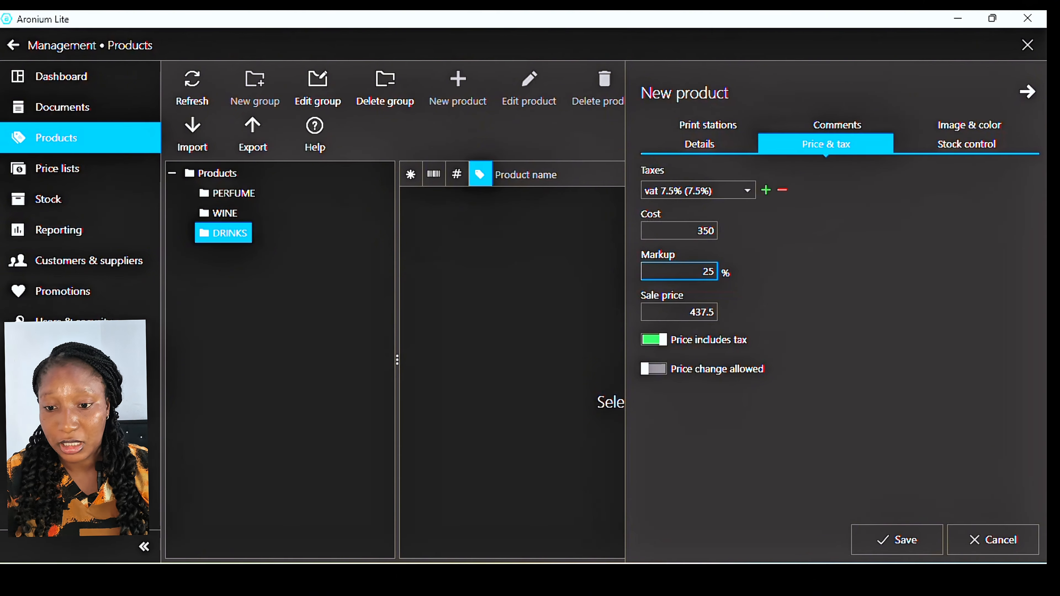
Clear the product's markup and set its sale price to 500.
key("BackSpace")
key("BackSpace")
left_click(694, 311)
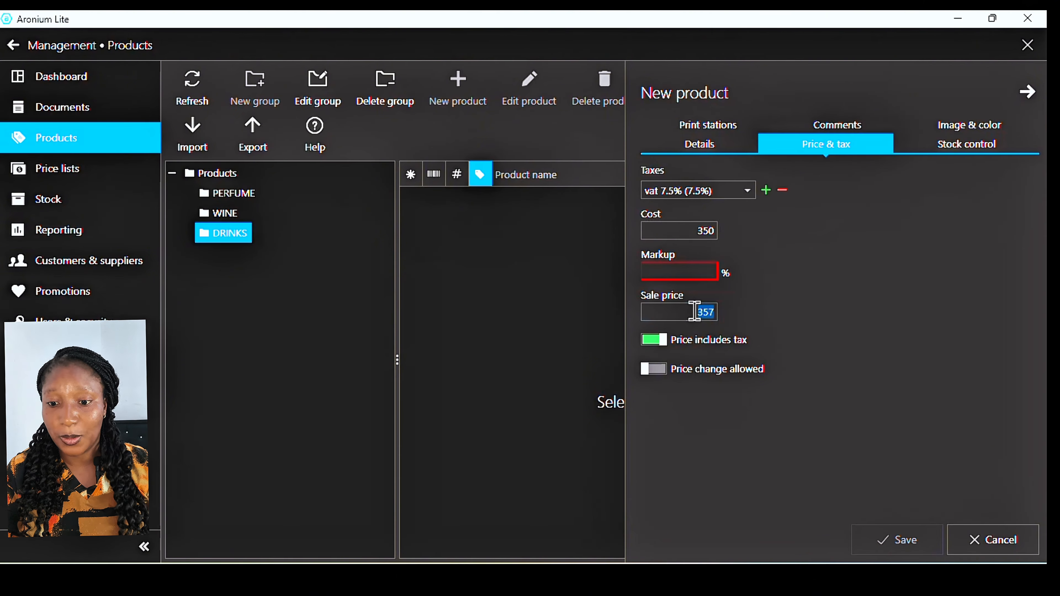
type("500")
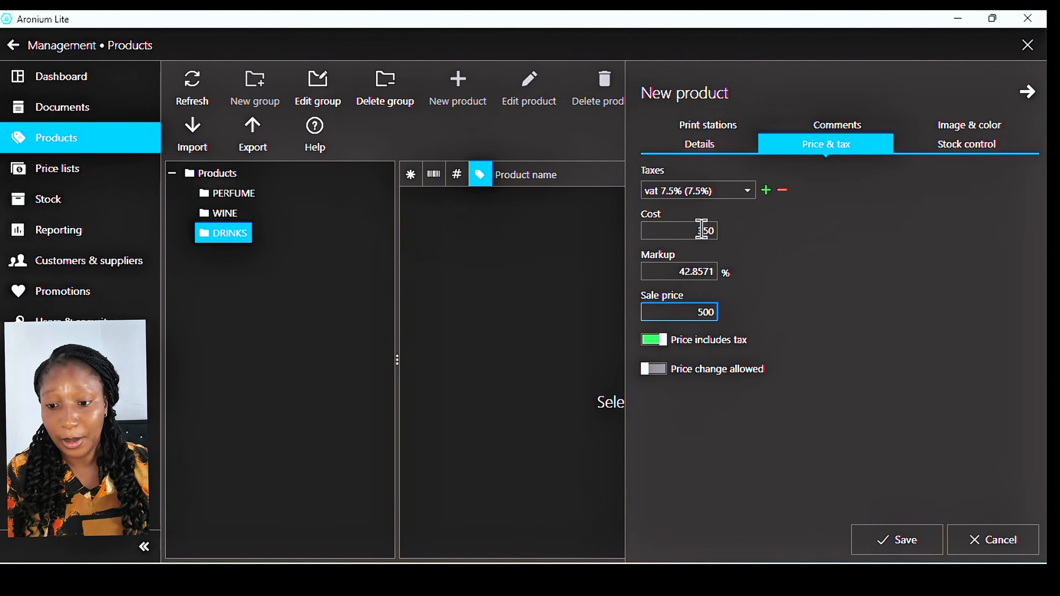
Switch the Price includes tax and Price change allowed options and return each one to its original setting.
left_click(656, 340)
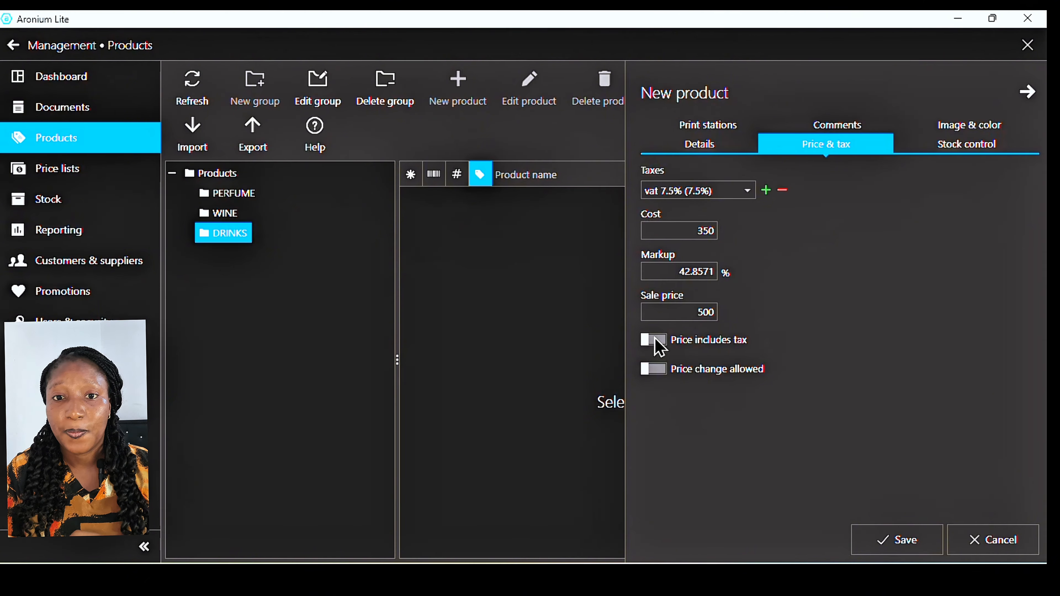
left_click(656, 340)
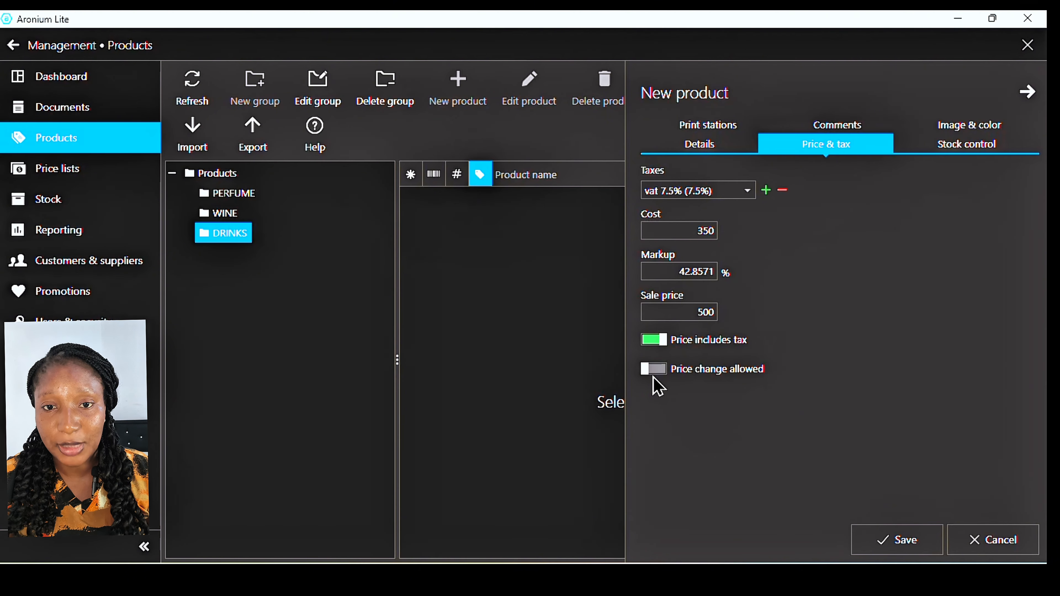
left_click(655, 375)
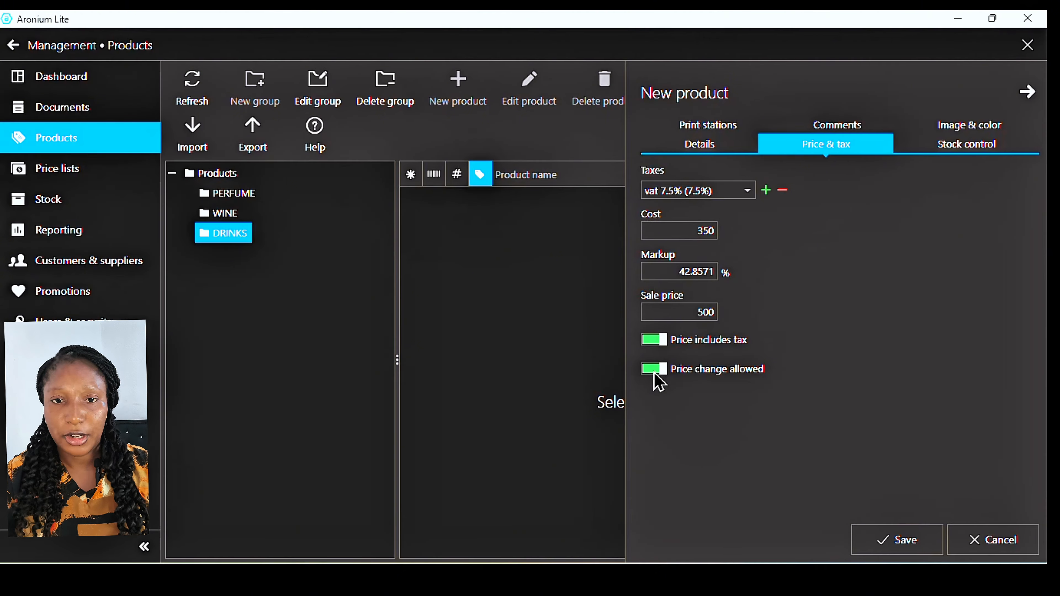
left_click(654, 370)
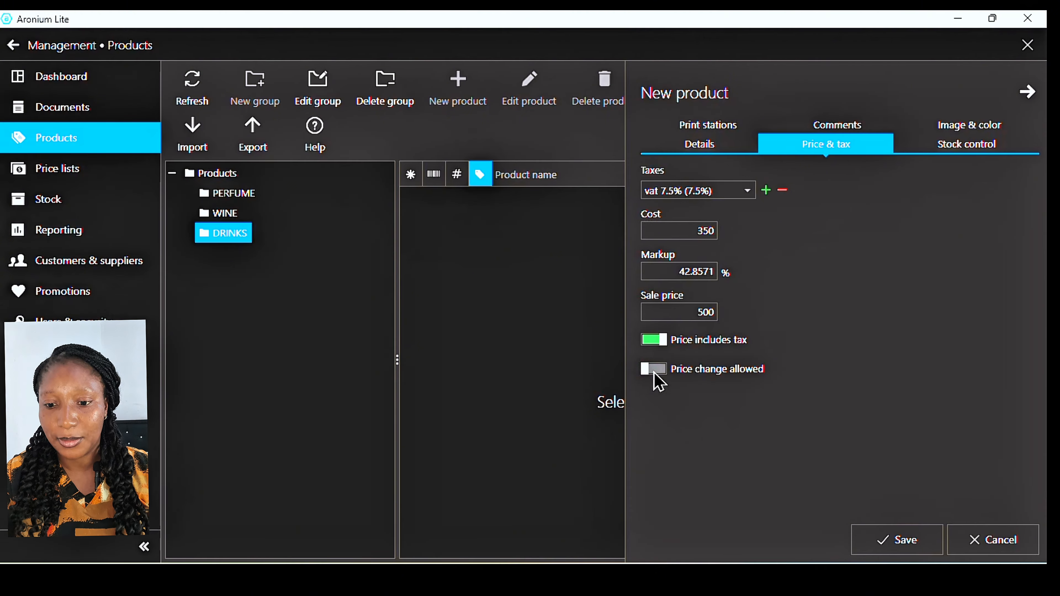
In the product's stock control settings, set the reorder point to 5 bottles and the preferred quantity to 10 bottles.
left_click(993, 157)
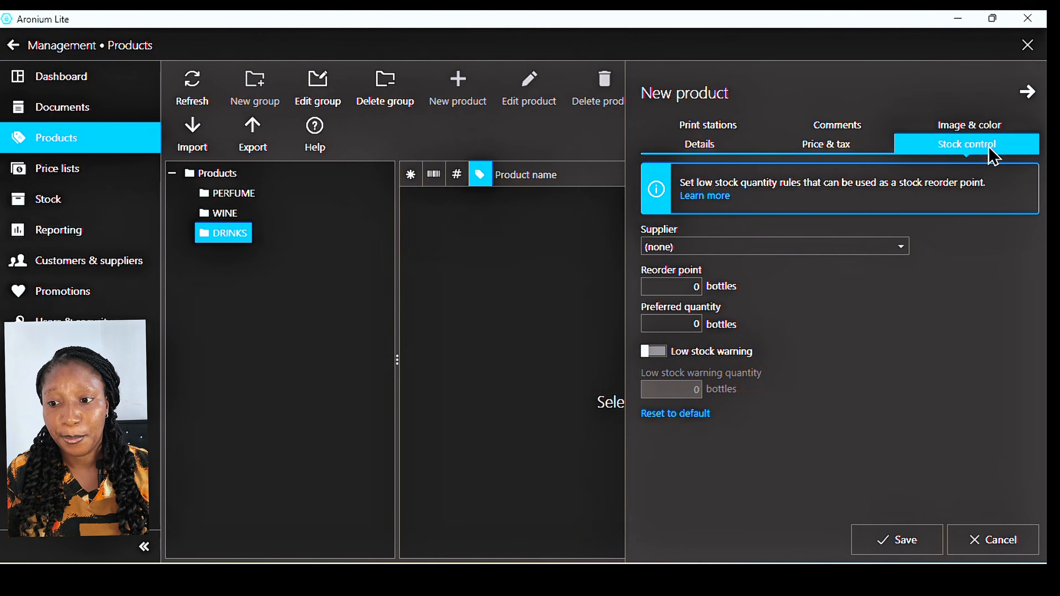
left_click(810, 251)
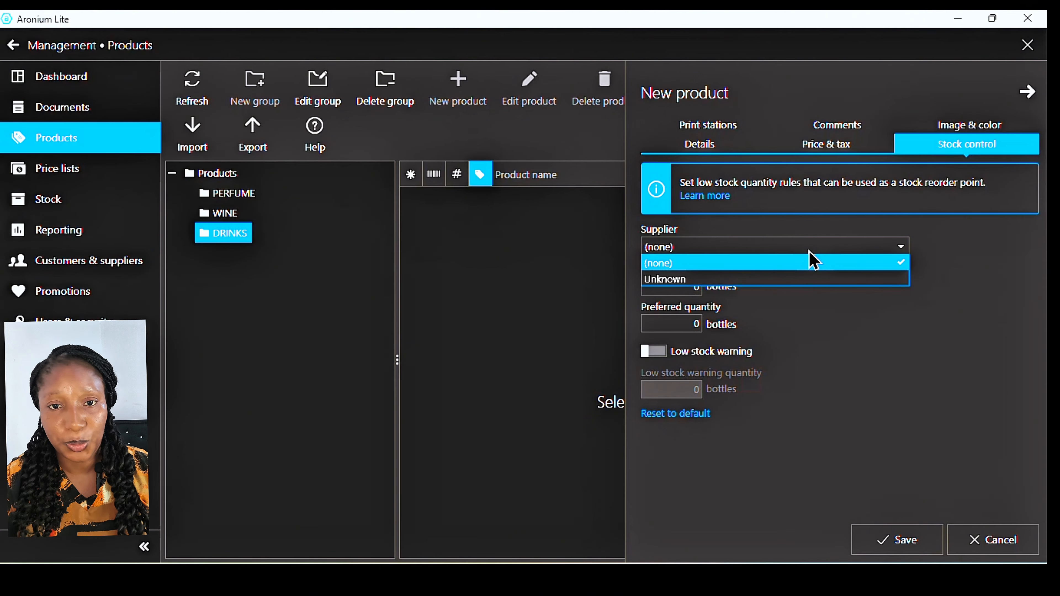
left_click(1002, 282)
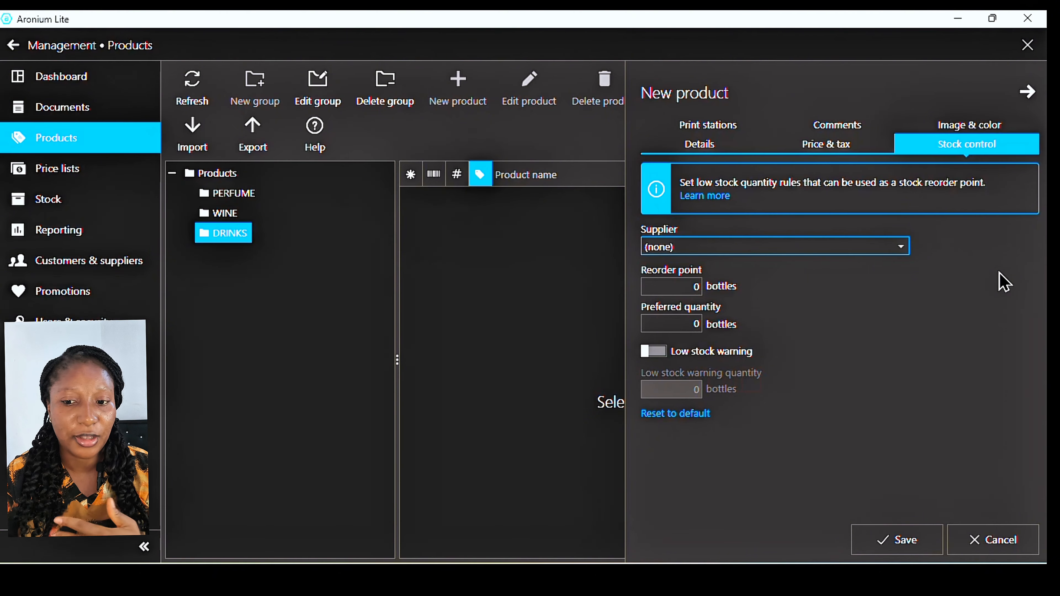
left_click(676, 286)
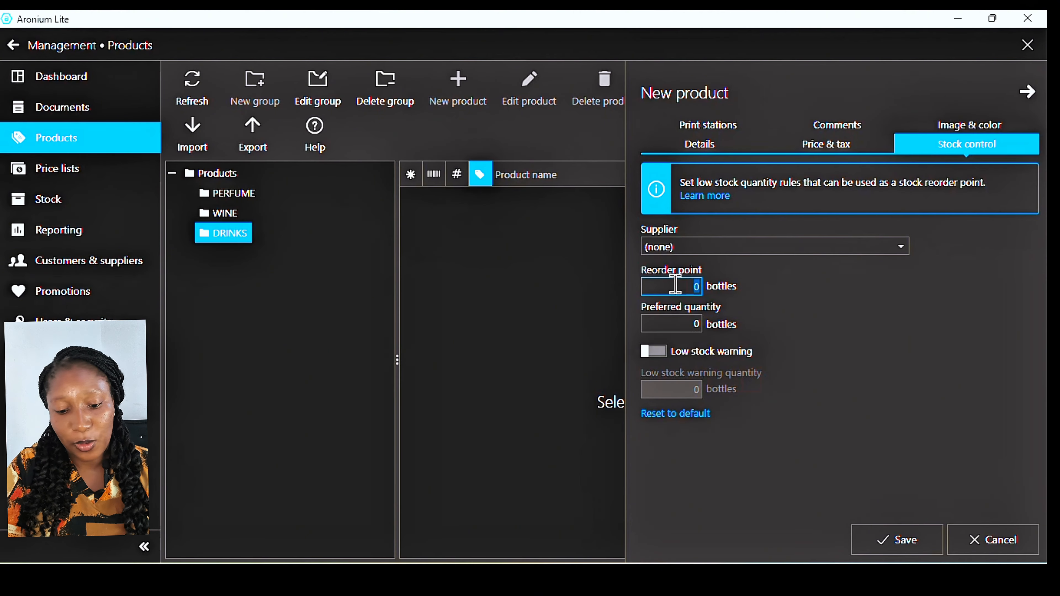
type("5")
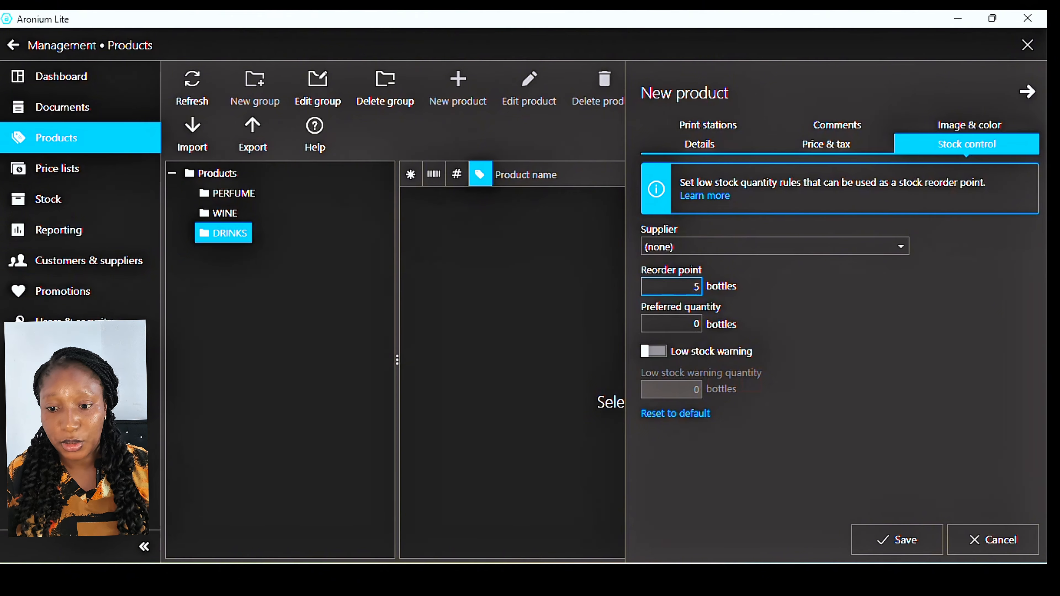
left_click(683, 325)
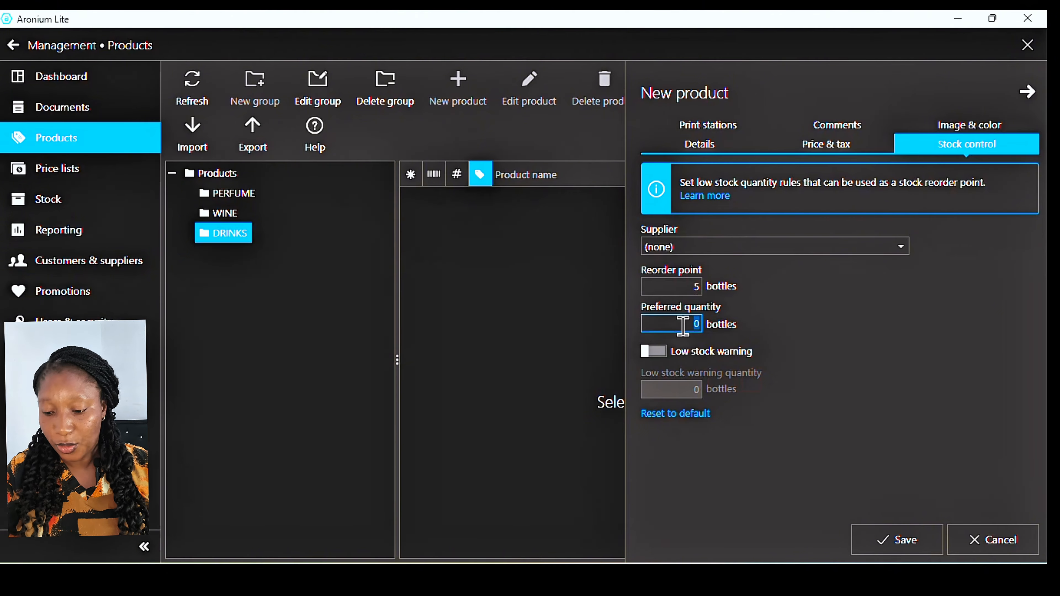
key("BackSpace")
type("10")
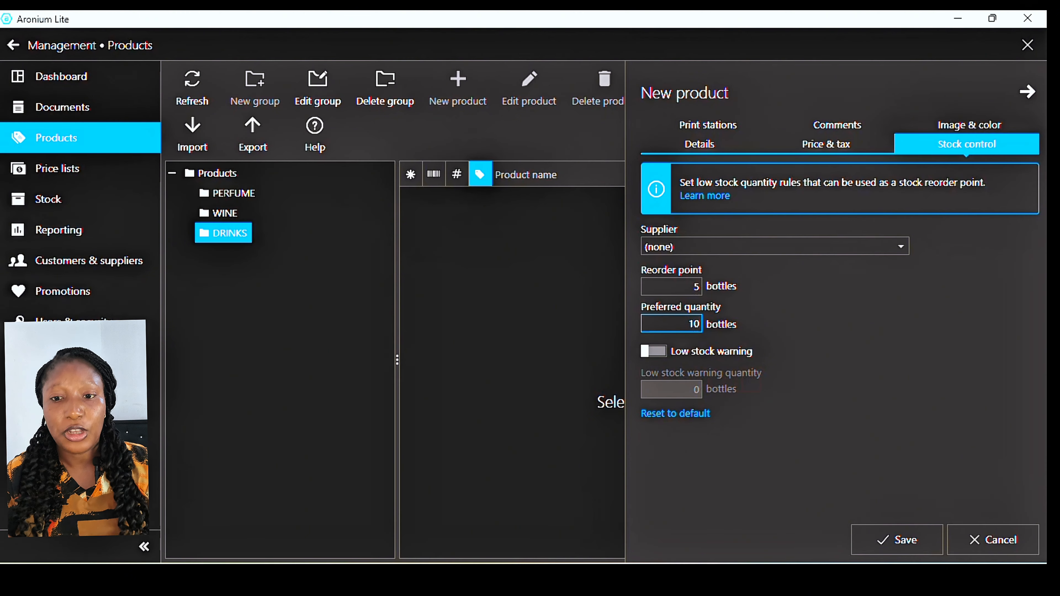
left_click(709, 145)
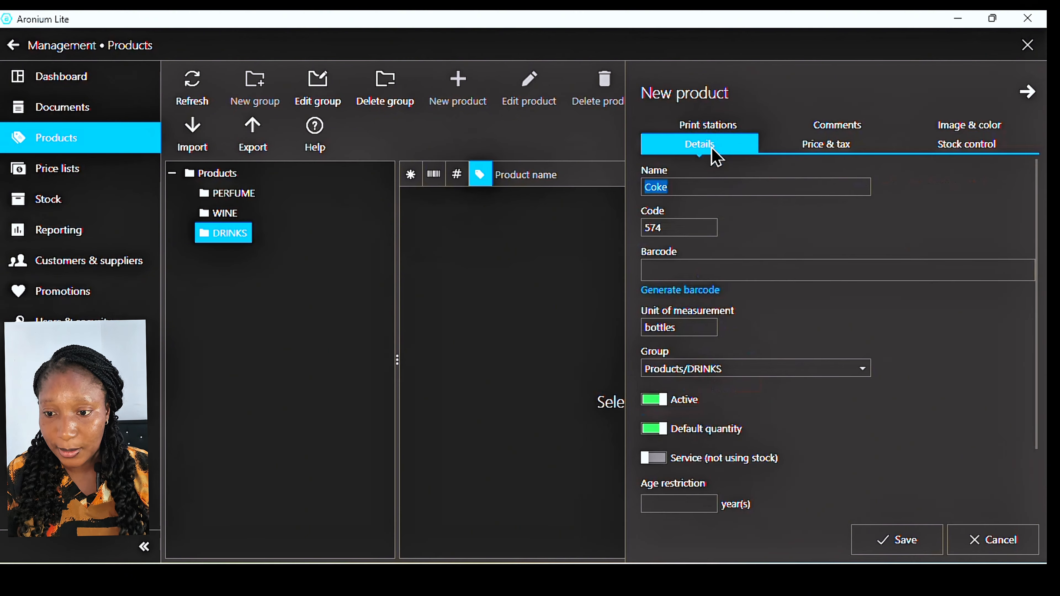
left_click(826, 155)
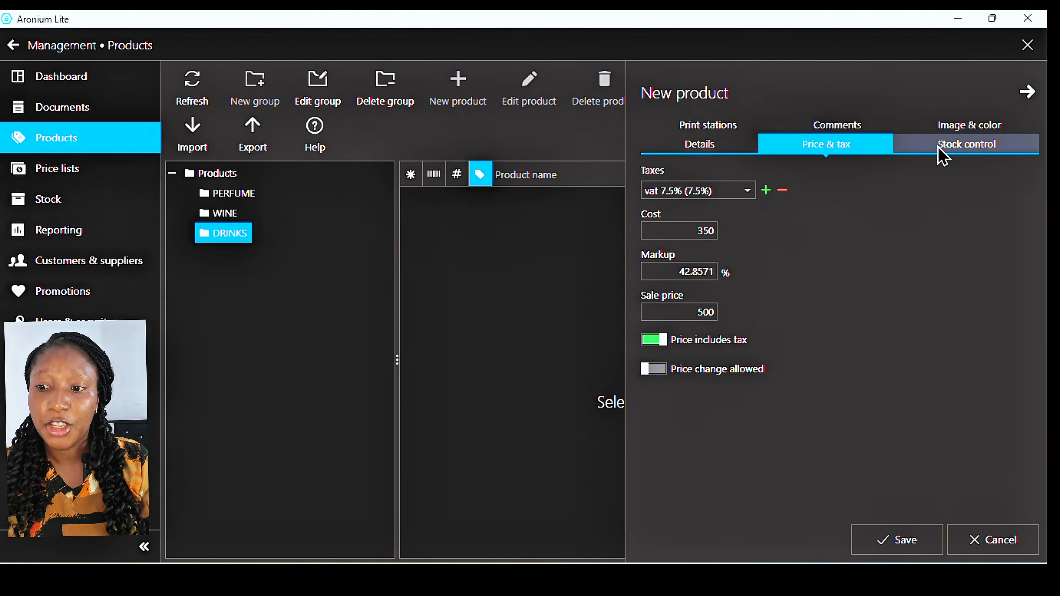
left_click(942, 157)
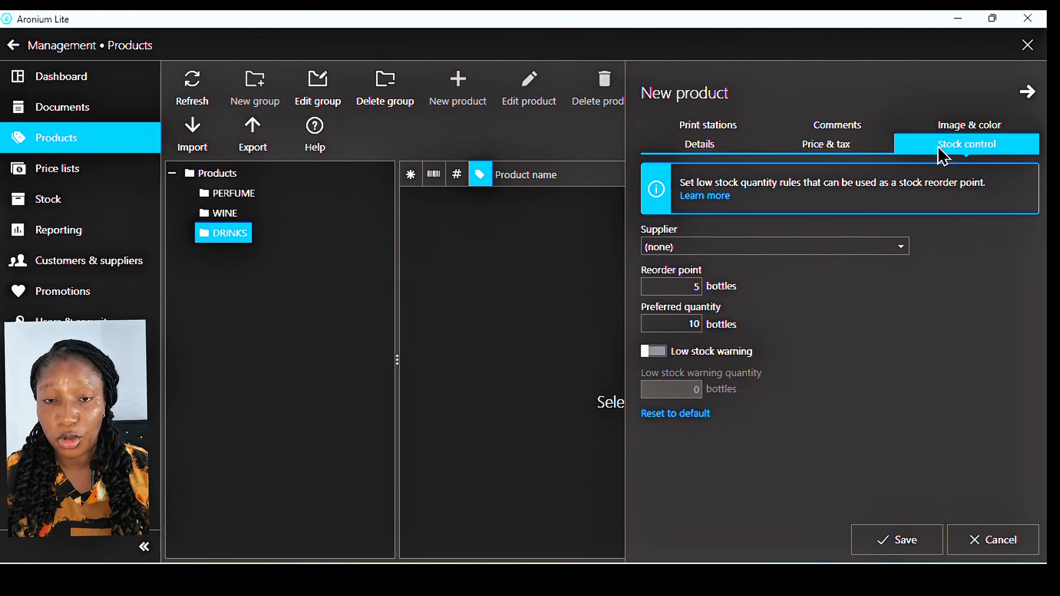
Enable the low stock warning at a quantity of 4 bottles and choose Unknown as the product's supplier.
left_click(651, 353)
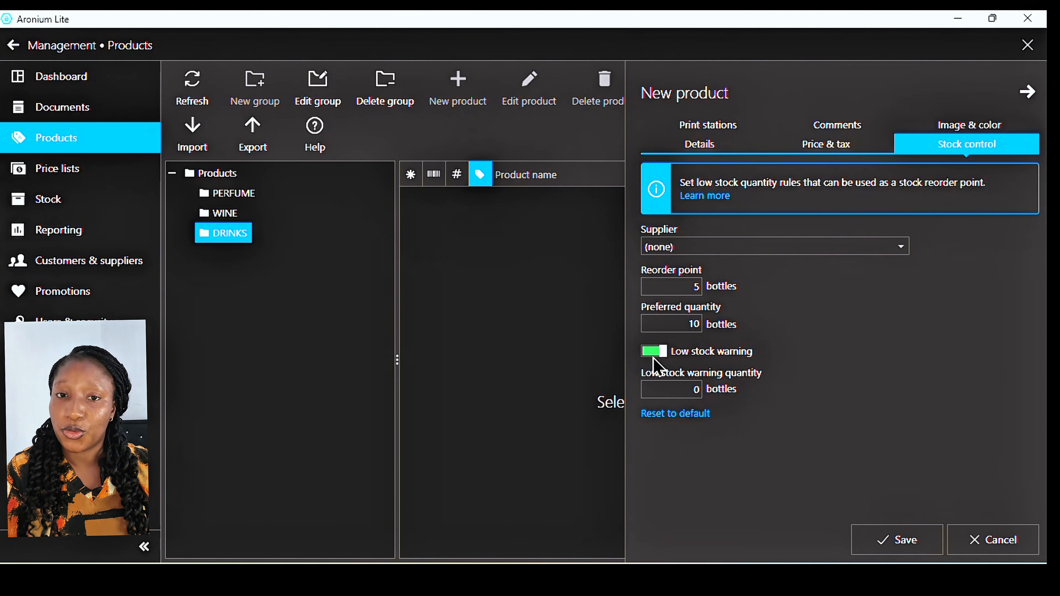
left_click(669, 393)
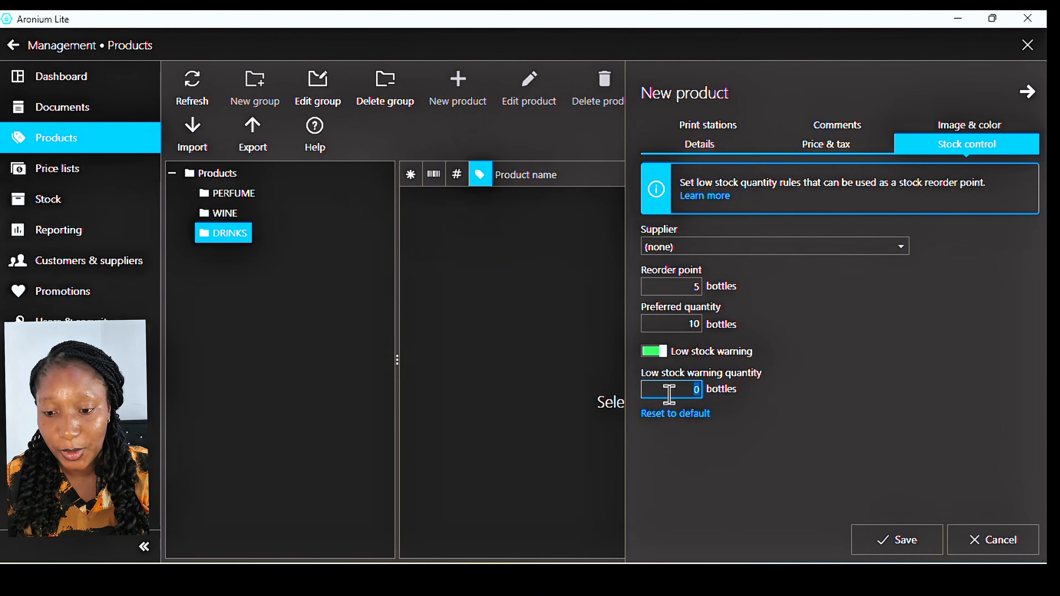
type("4")
left_click(940, 392)
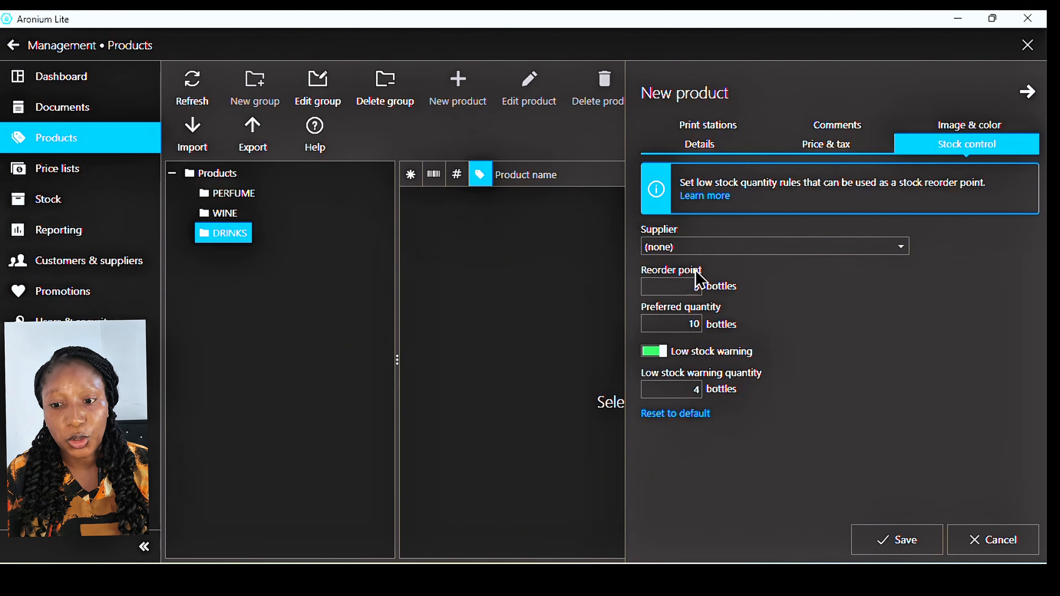
left_click(696, 254)
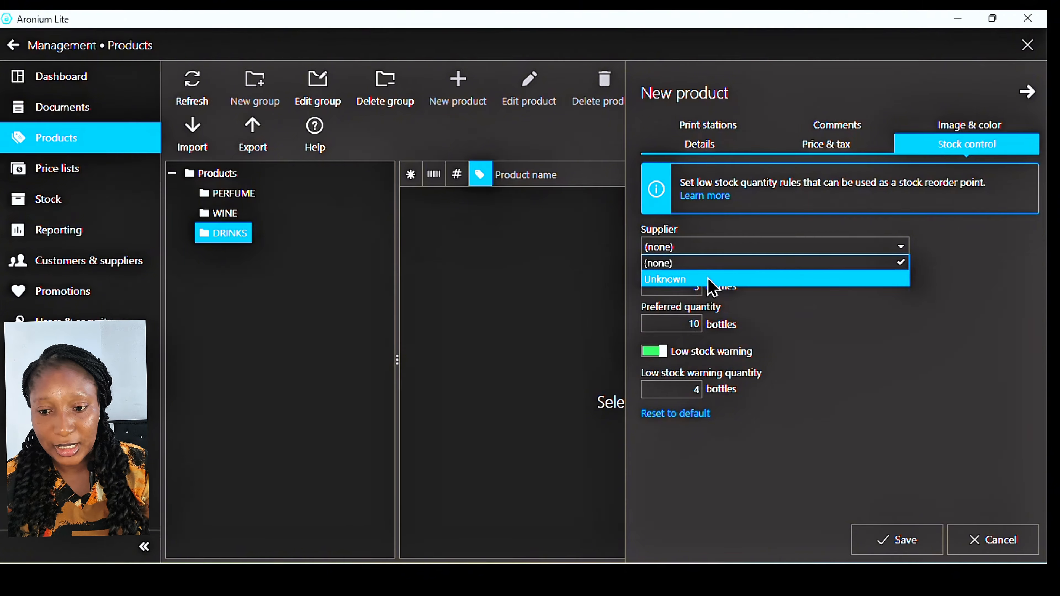
left_click(712, 281)
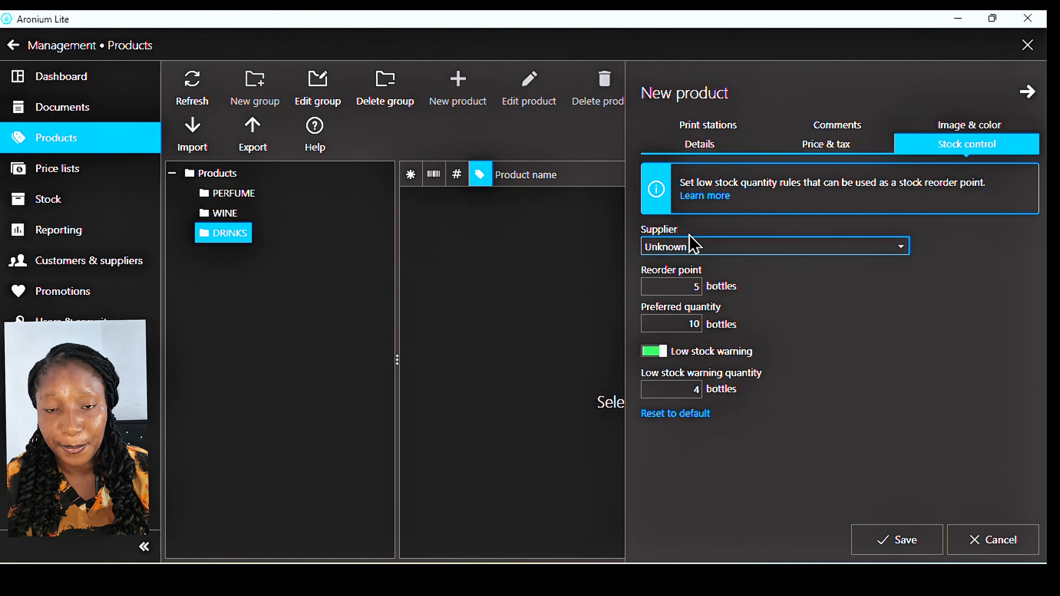
Write the kitchen ticket comment "add ice to the product" for the new product.
left_click(695, 125)
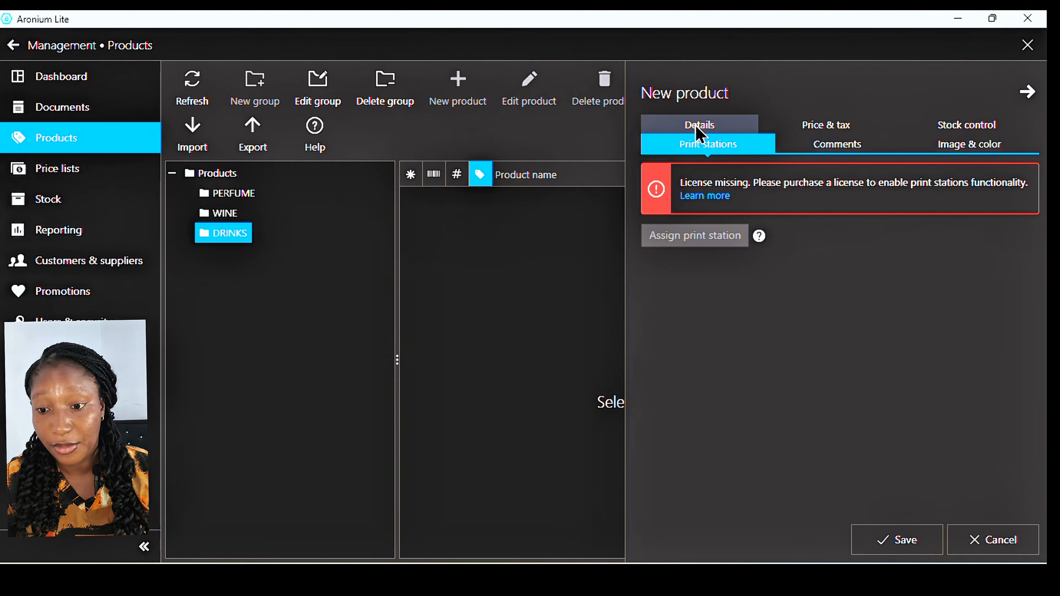
left_click(833, 152)
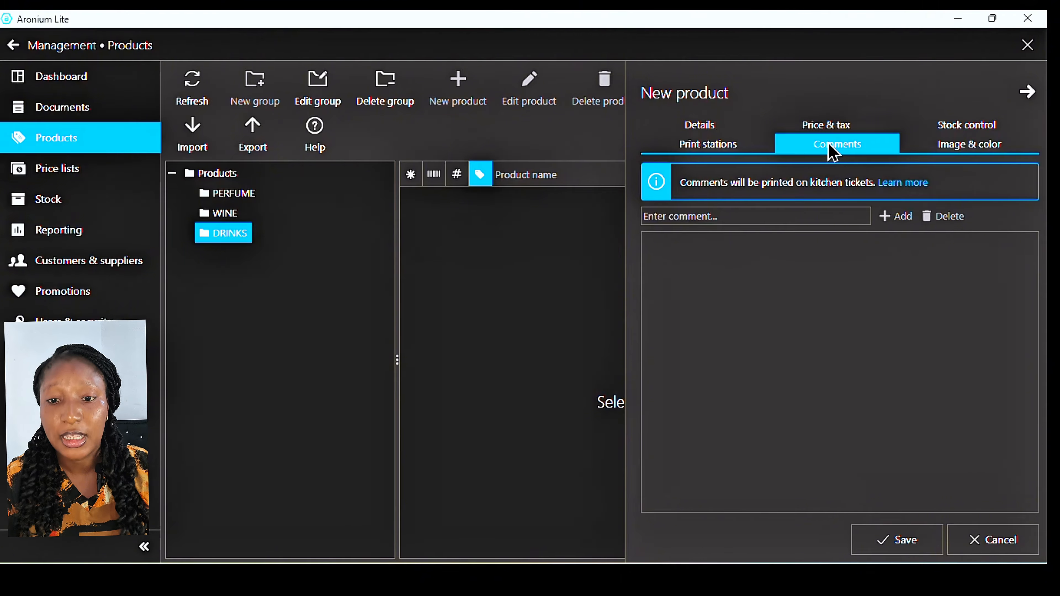
left_click(794, 214)
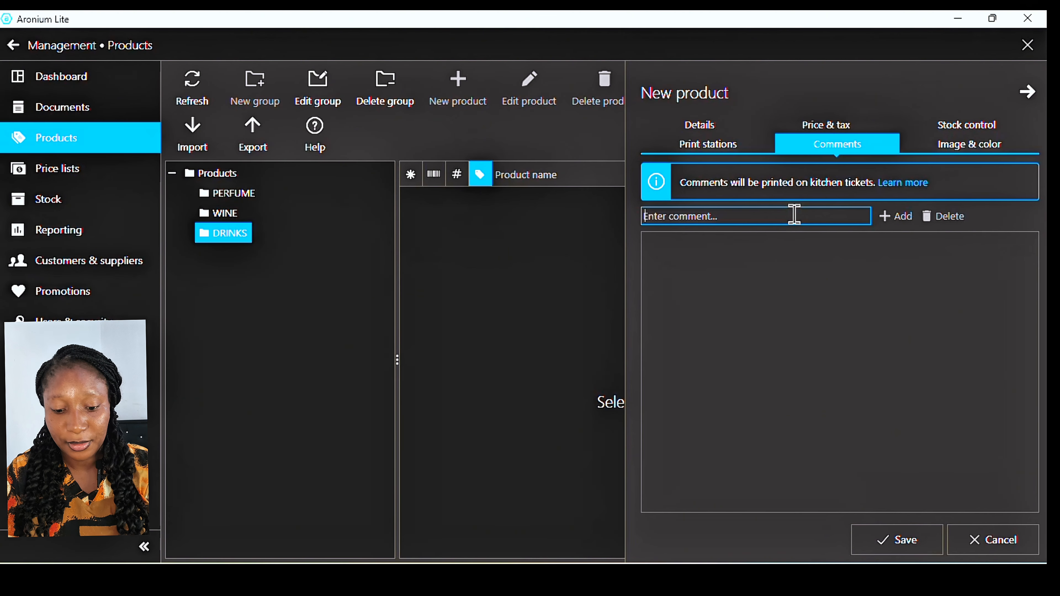
type("add ice")
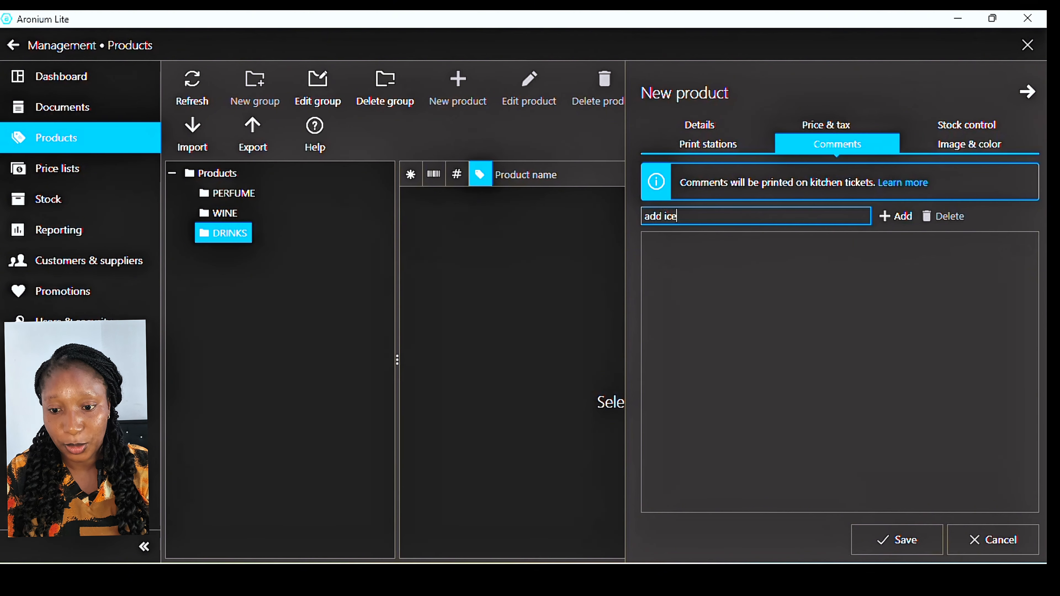
type(" to the pro")
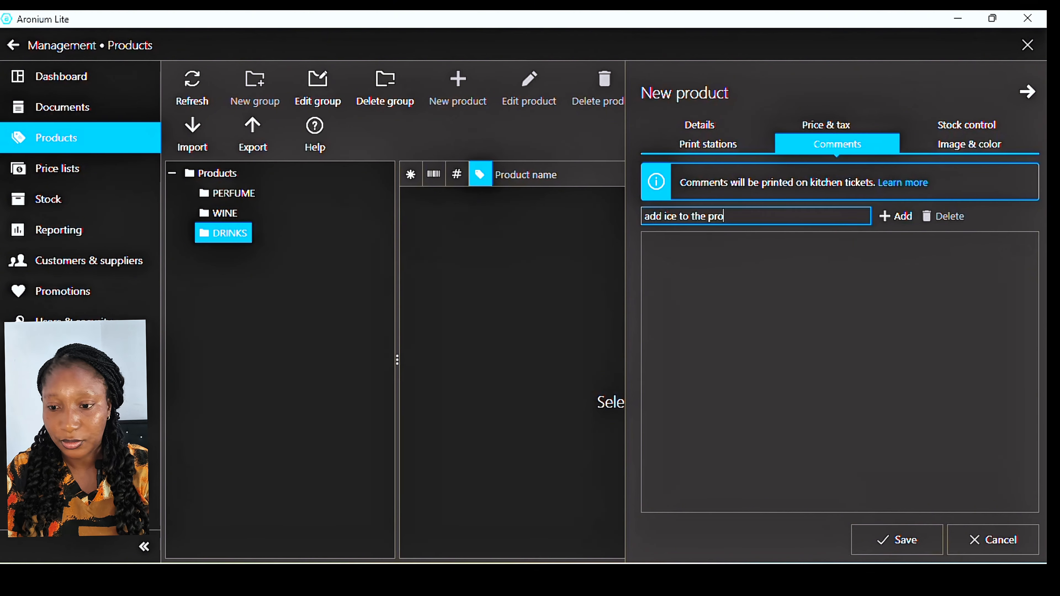
type("dcu")
key("BackSpace")
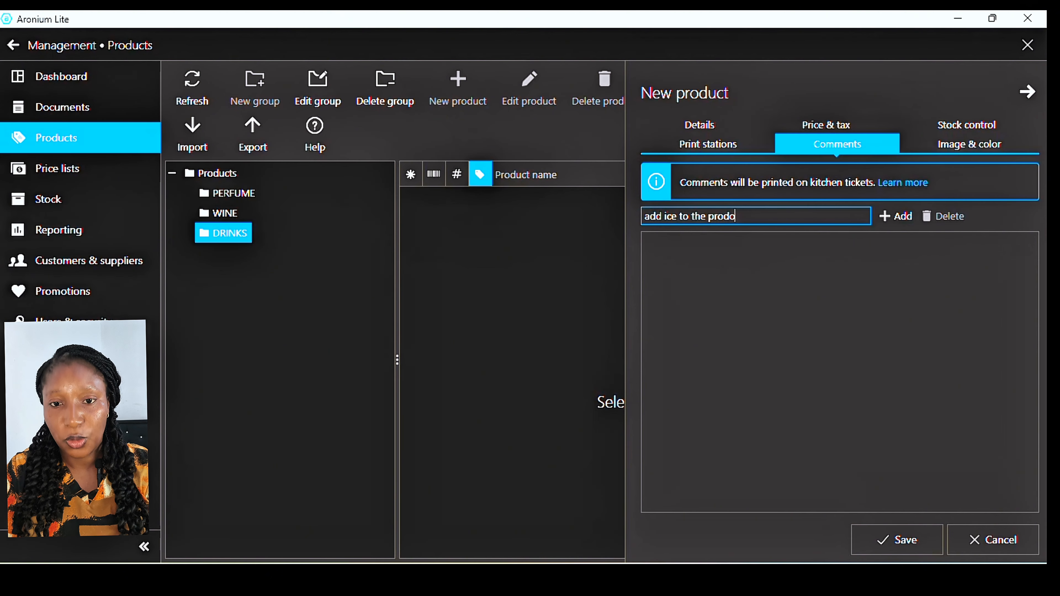
key("BackSpace")
type("uct")
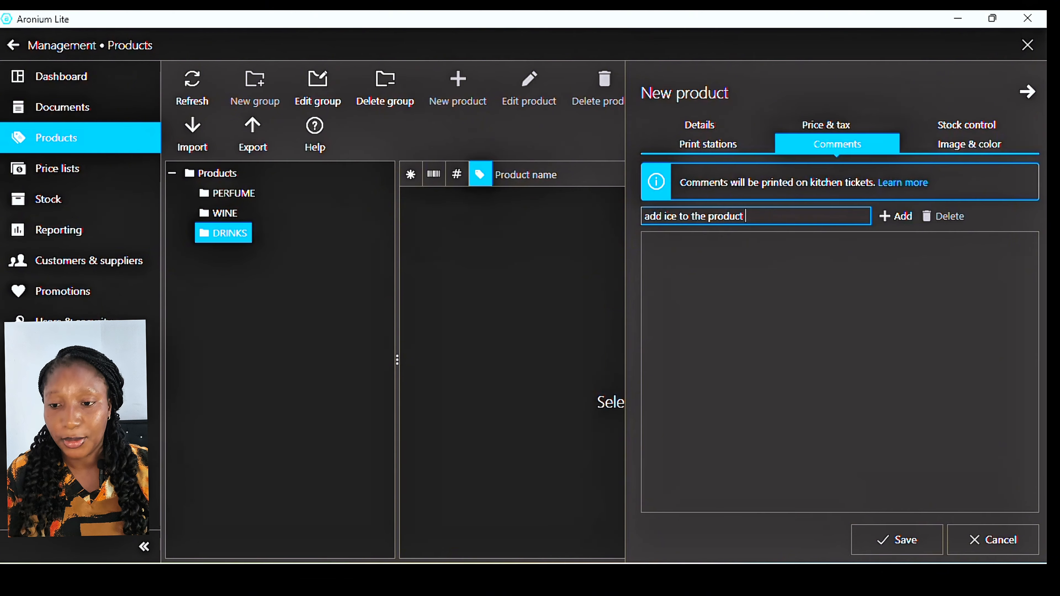
Look at the color choices in the product's image and color settings, and return to the product details.
left_click(979, 157)
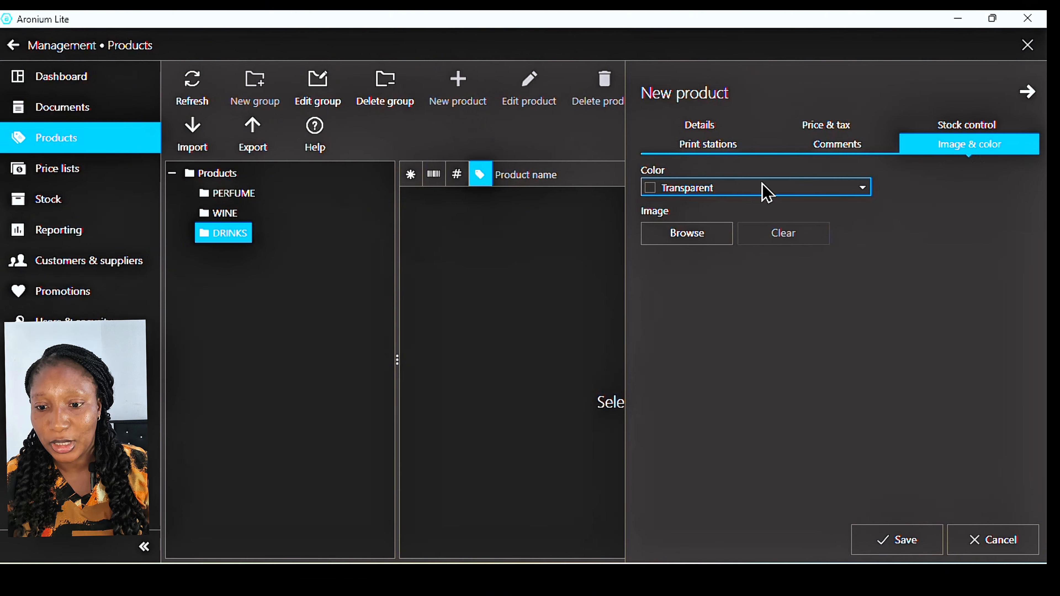
left_click(760, 194)
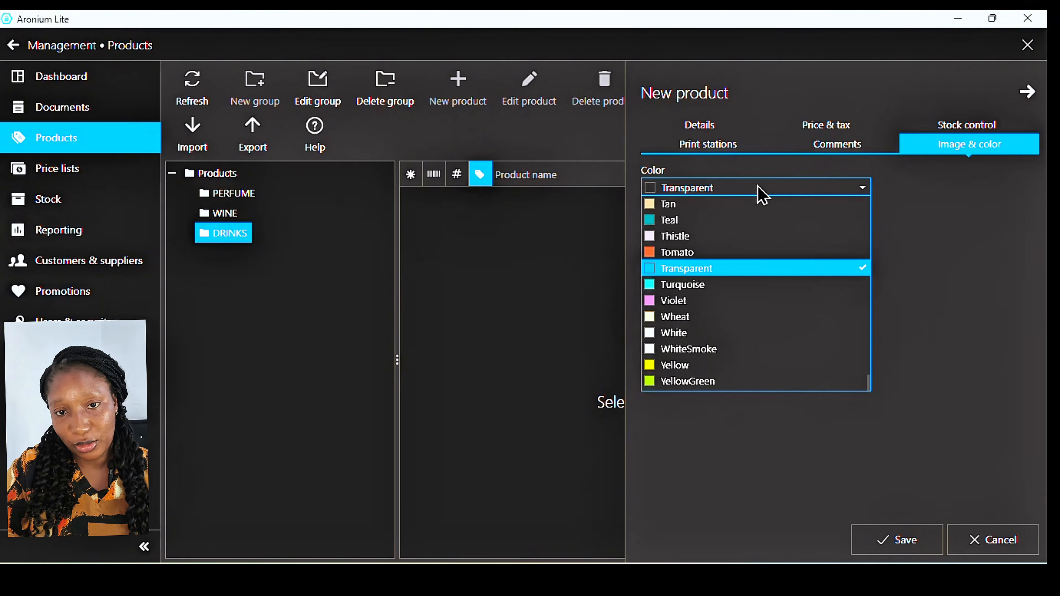
left_click(762, 193)
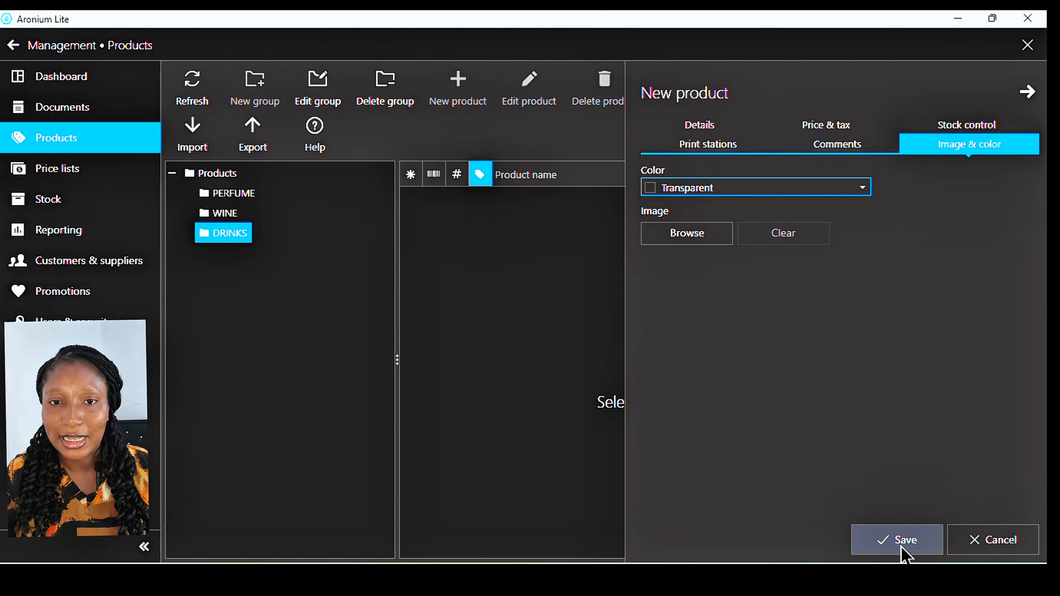
left_click(728, 131)
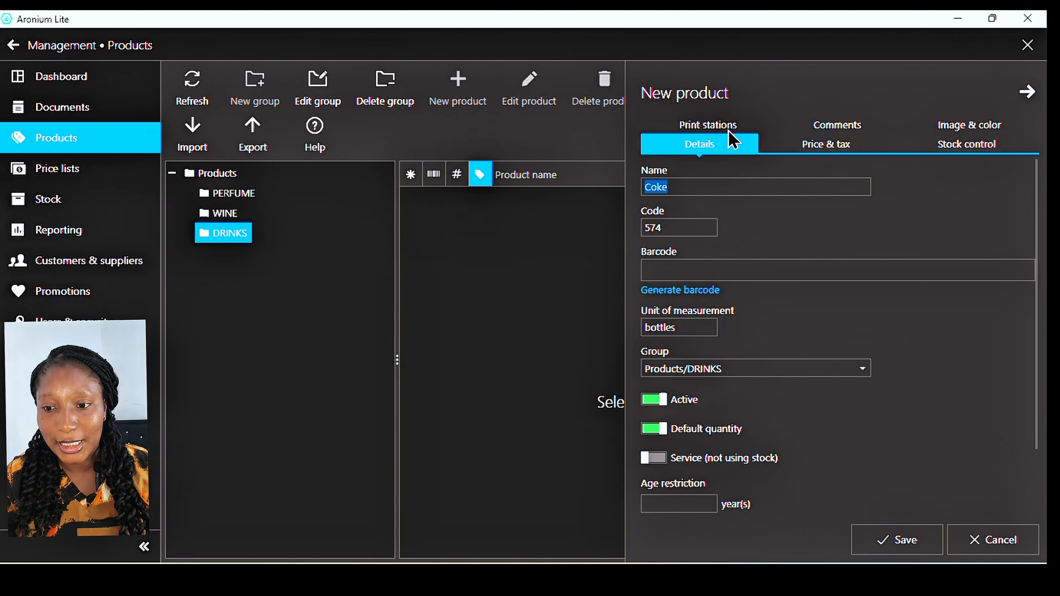
Review the new product's price and tax settings, save the product, and leave product management for the sales screen.
left_click(831, 144)
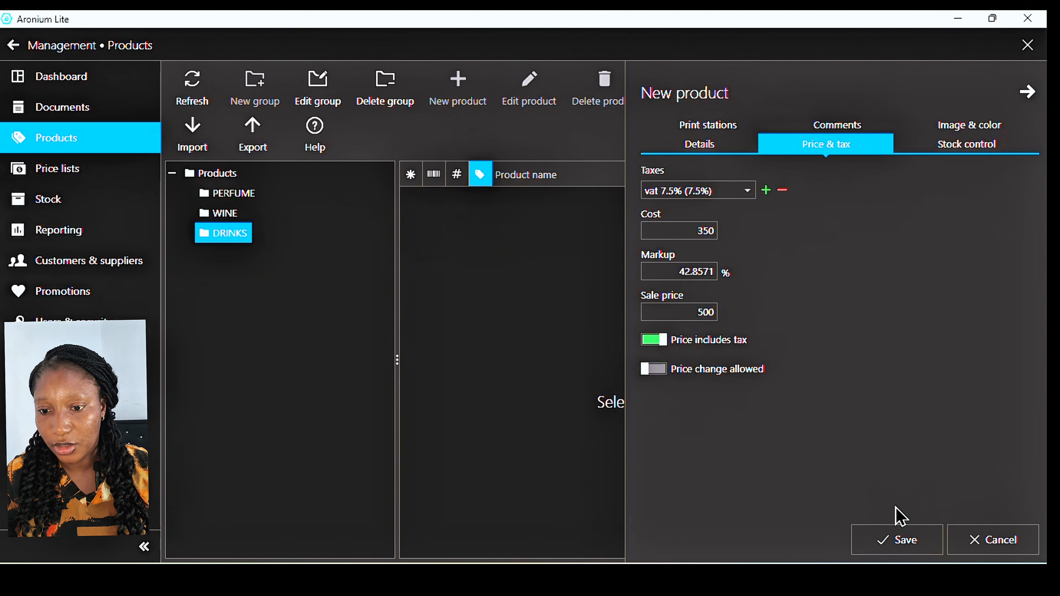
left_click(896, 550)
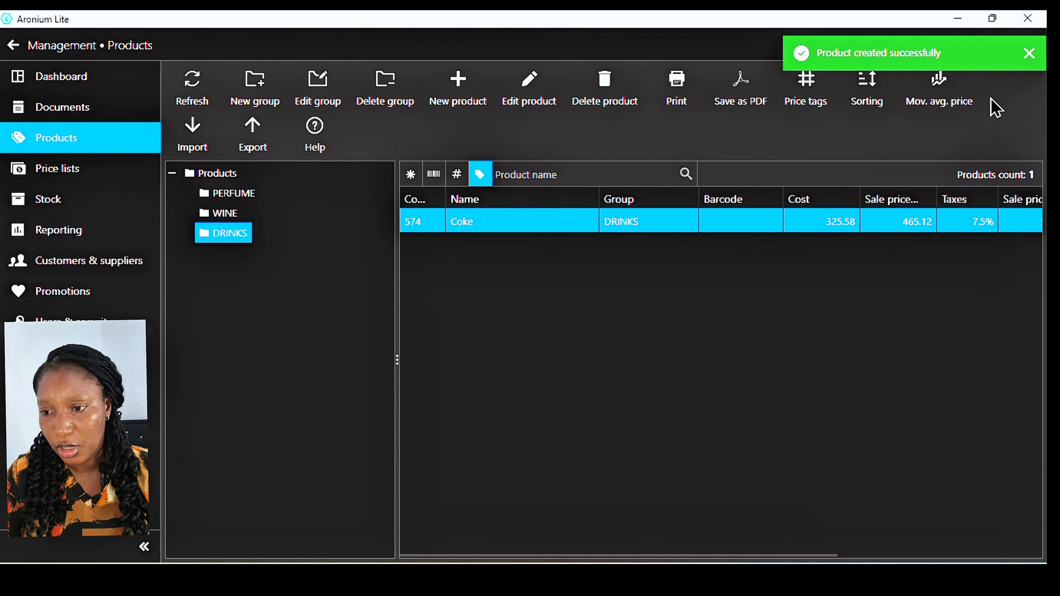
left_click(1030, 56)
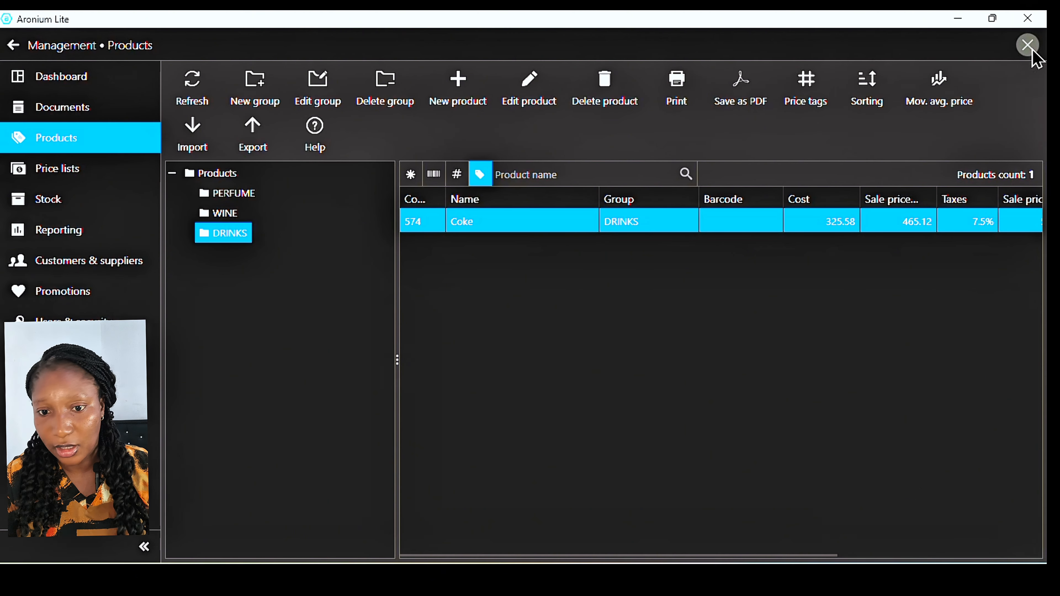
left_click(1029, 50)
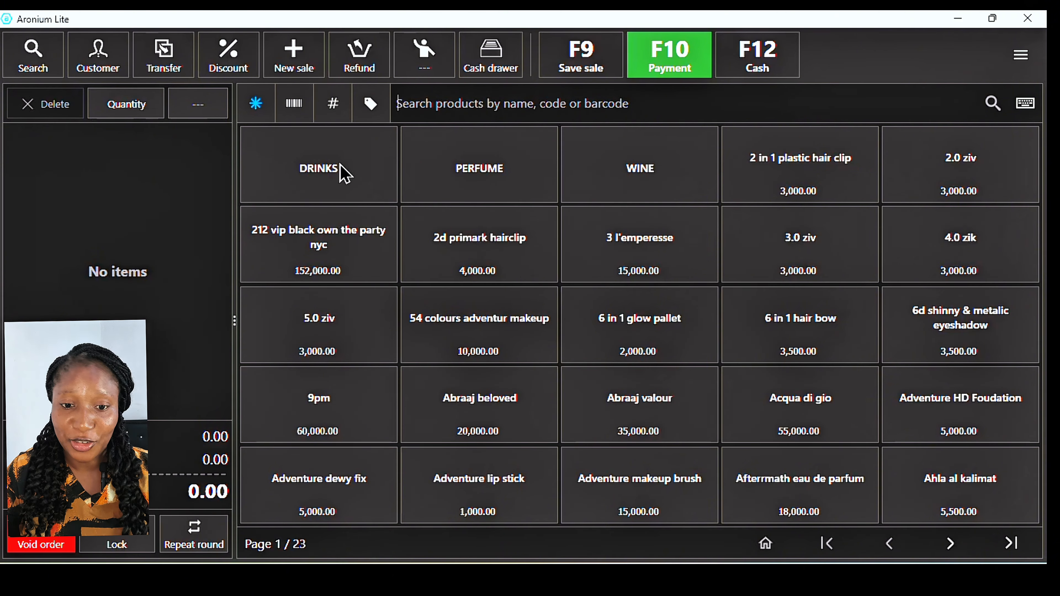
Add three units of Coke from the DRINKS group to the current sale.
left_click(340, 171)
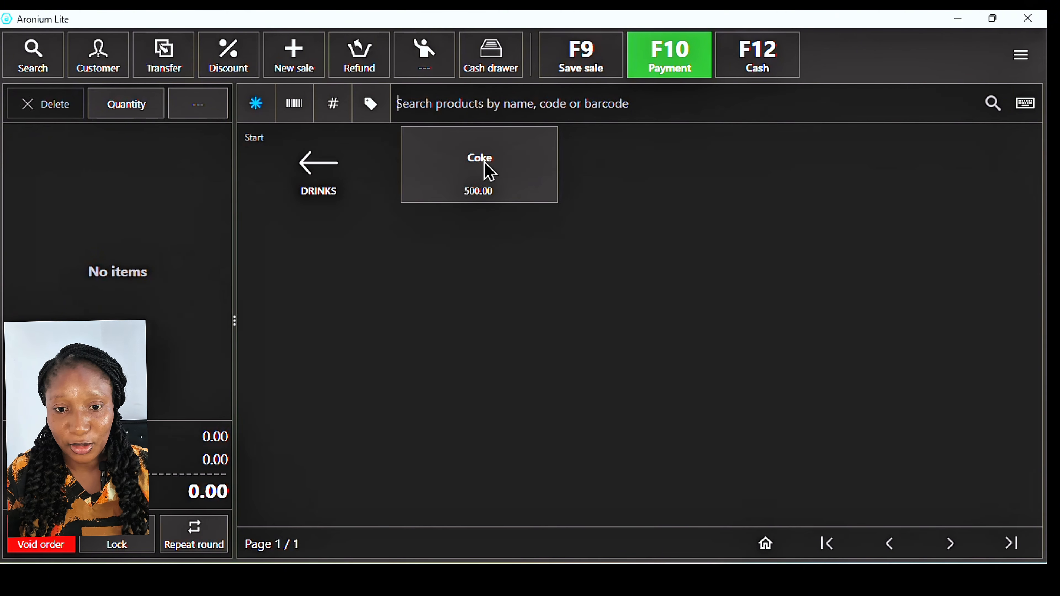
left_click(486, 171)
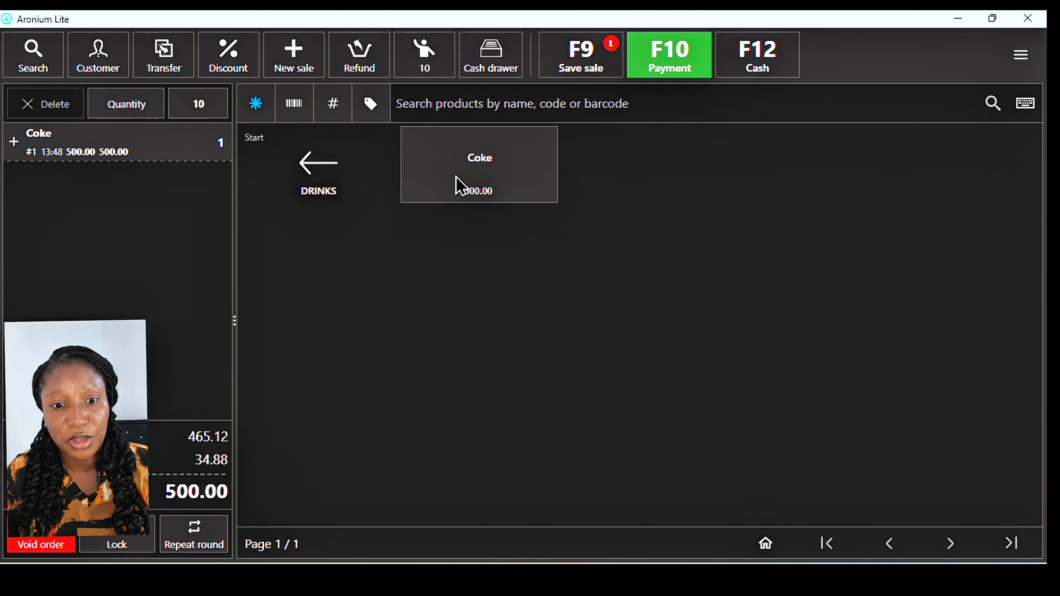
left_click(457, 184)
left_click(457, 184)
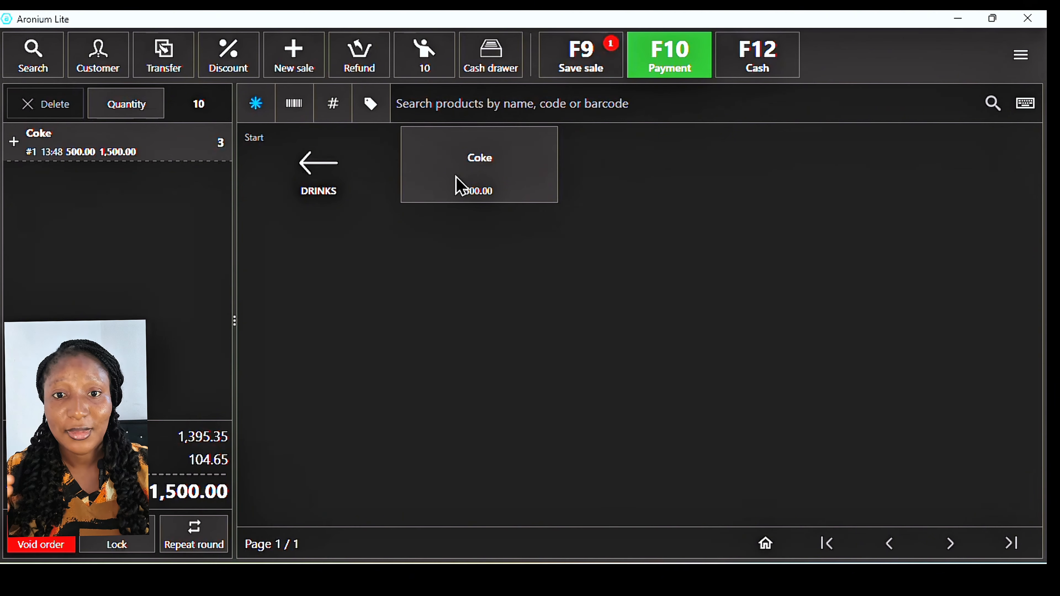